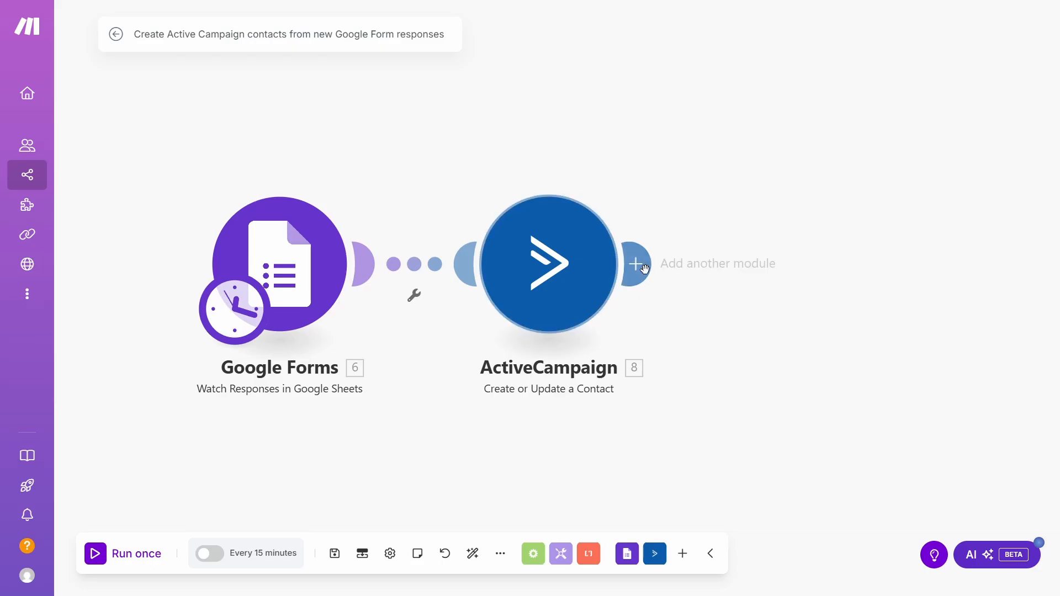
Add an HTTP 'Make a request' module after ActiveCampaign and open its settings.
click(635, 264)
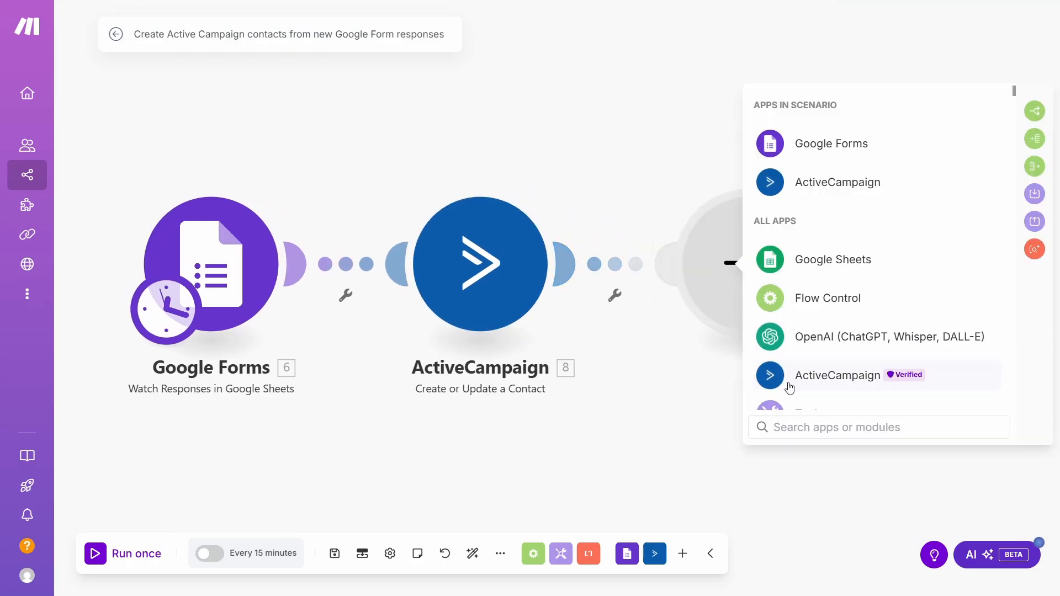
text(http)
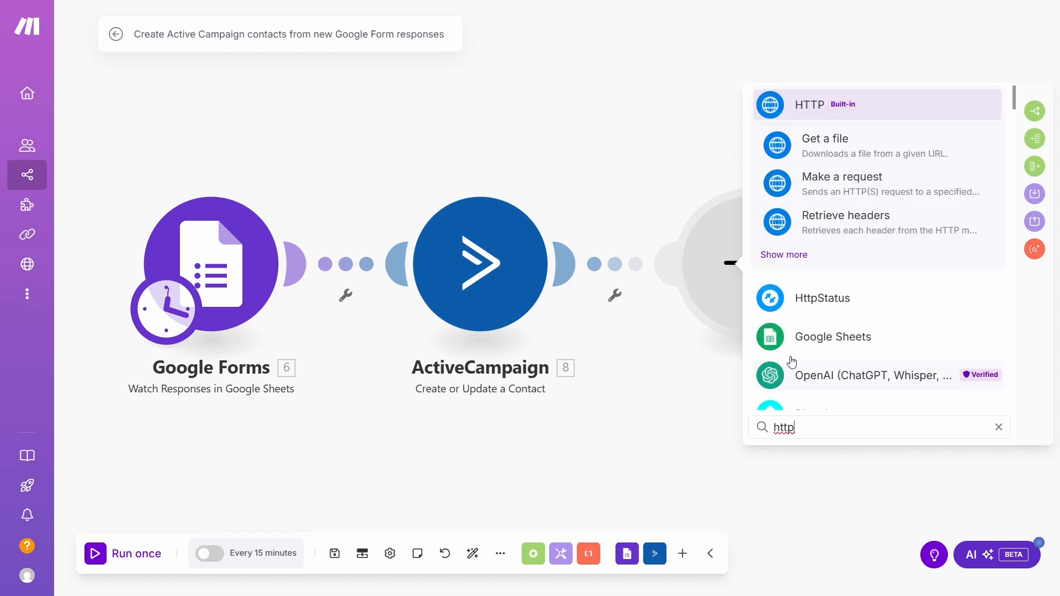
click(791, 259)
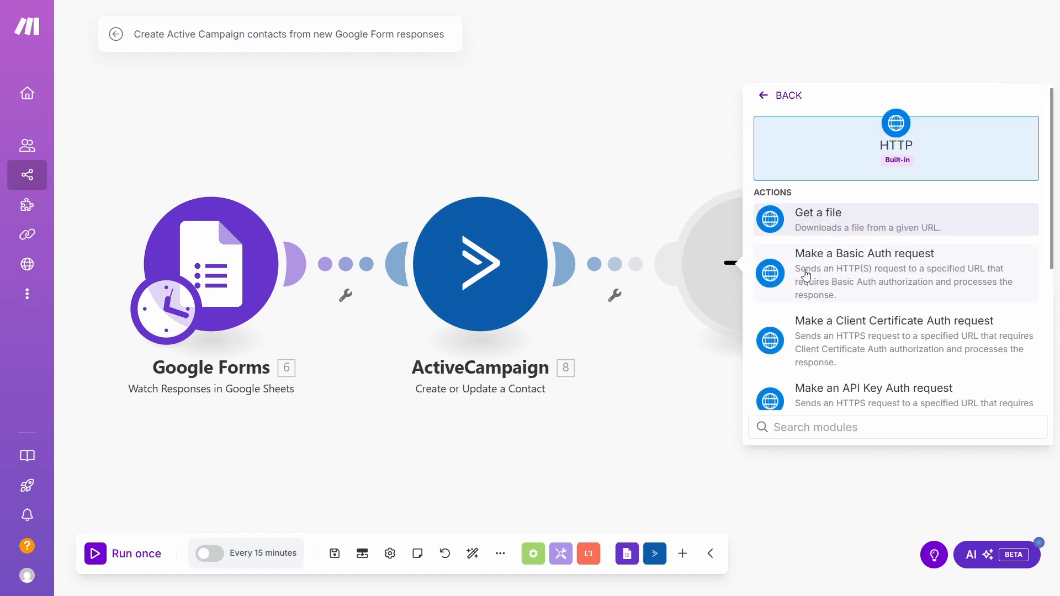
scroll(828, 287, down, 3)
scroll(832, 286, down, 3)
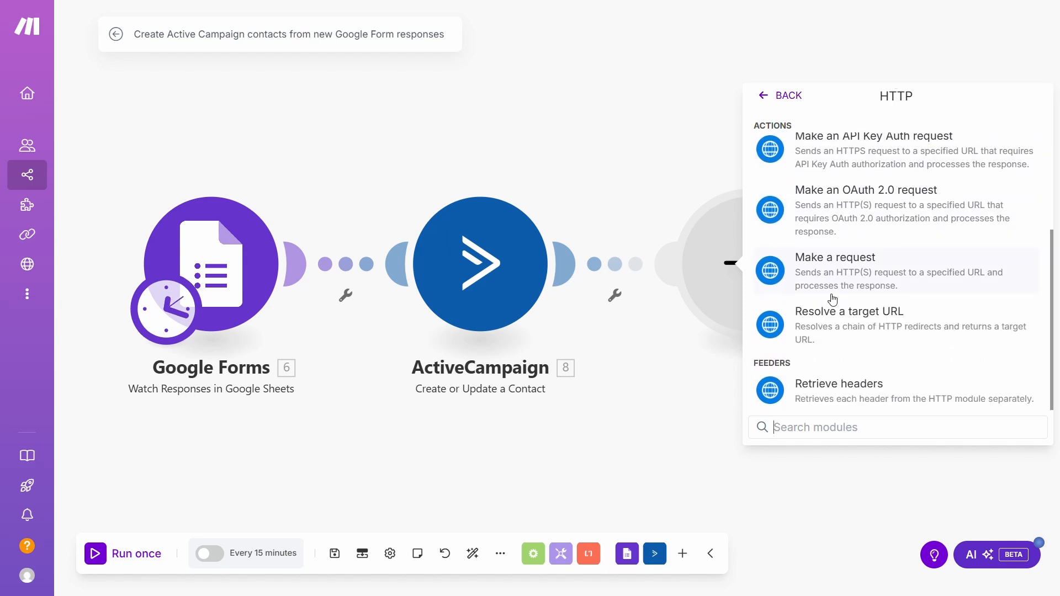
click(833, 299)
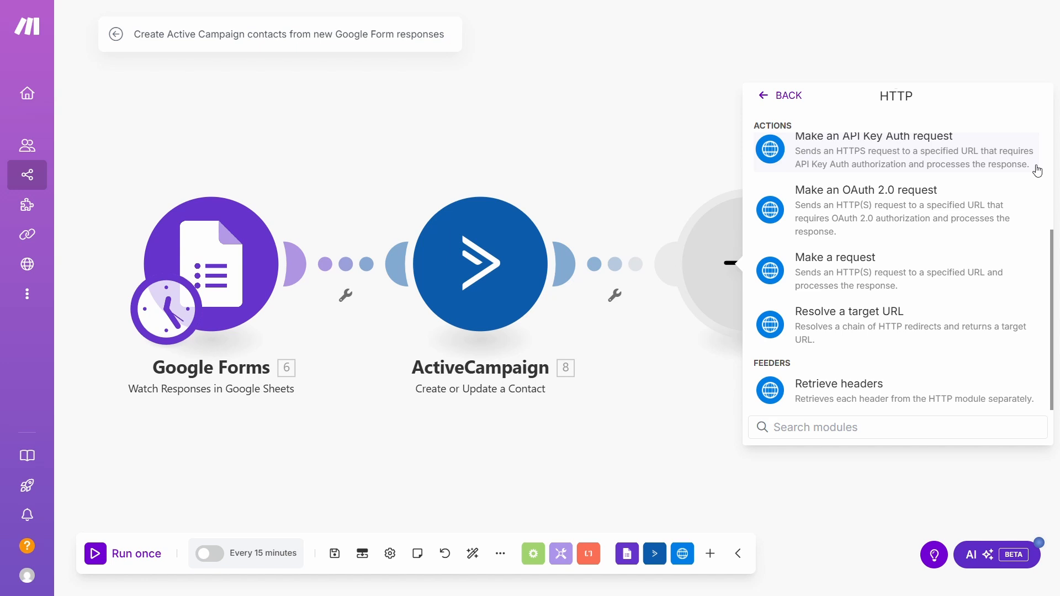
click(1022, 271)
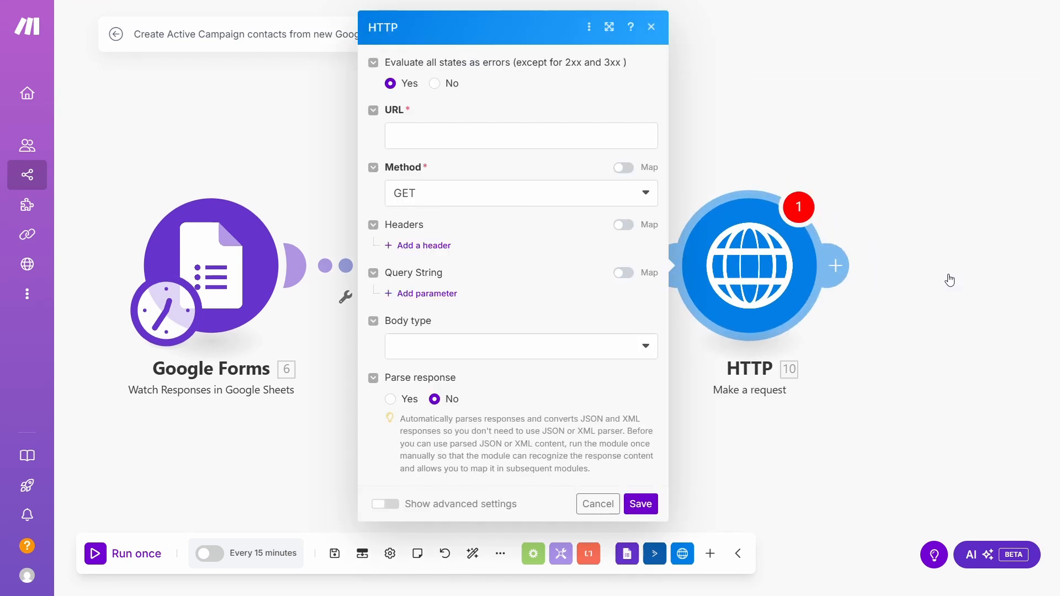
Reopen the HTTP module and set its request method to OPTIONS.
click(950, 281)
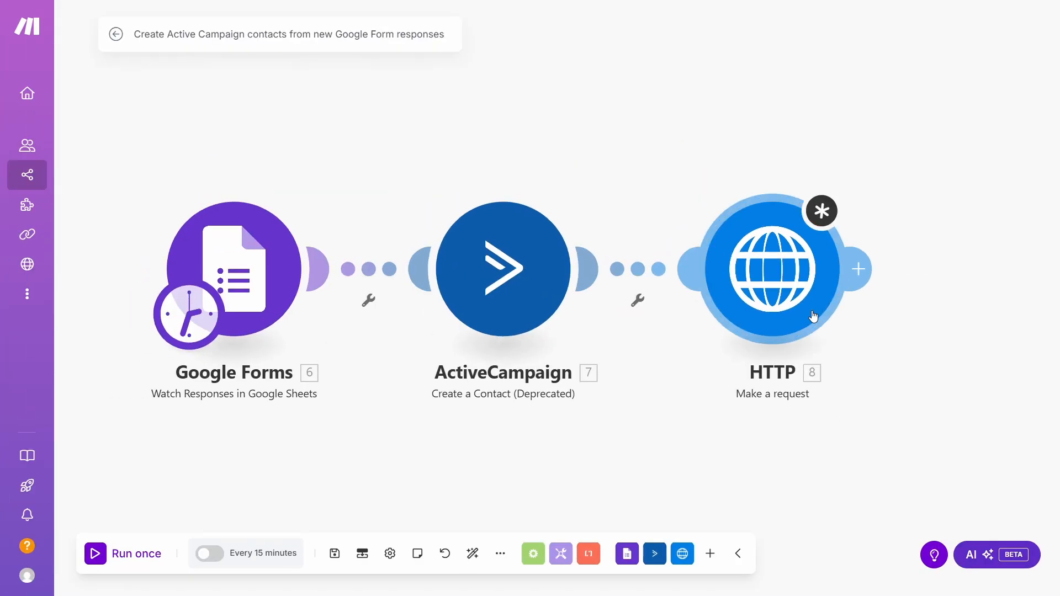
click(813, 313)
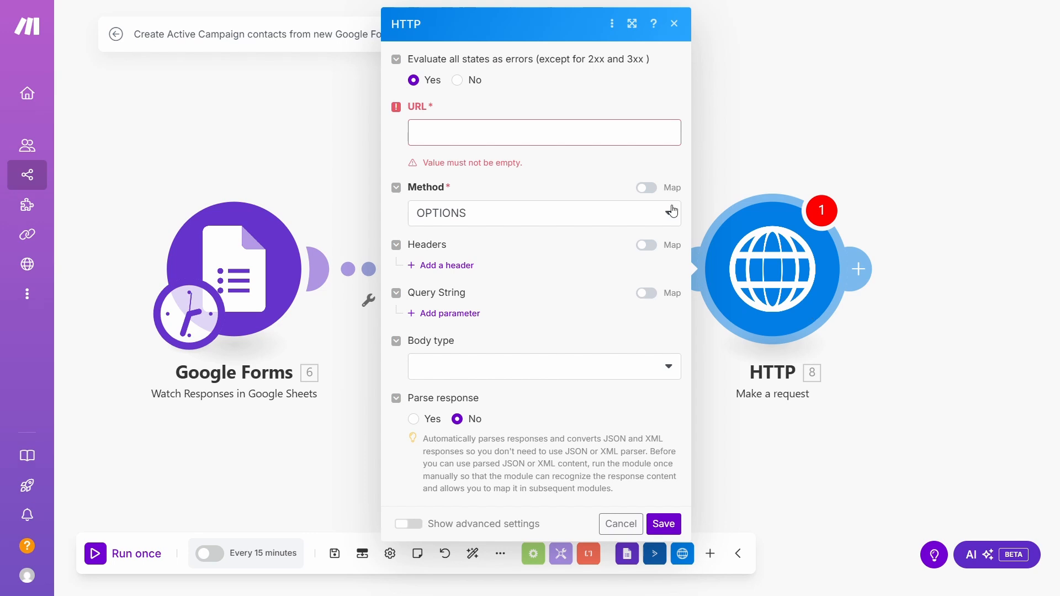
click(572, 132)
click(562, 197)
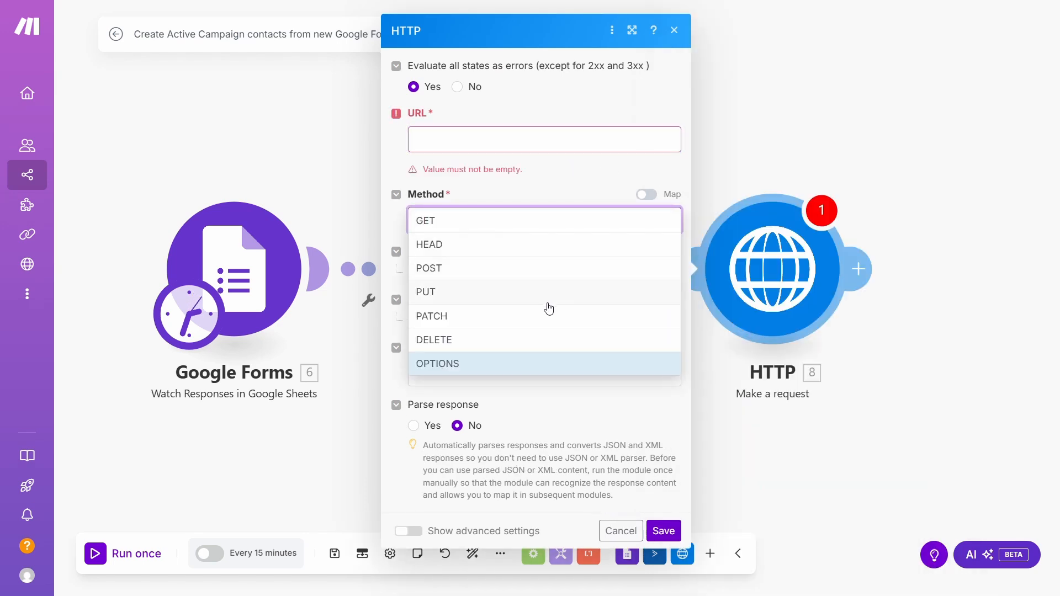
key(Return)
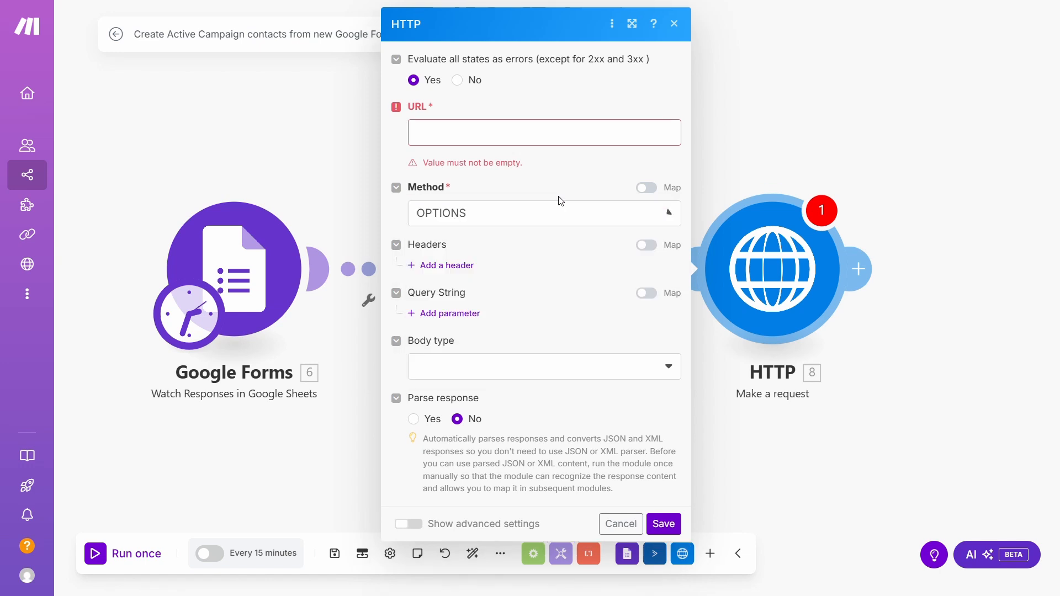
Add one empty header item and one empty query-string item, then view the body types.
click(474, 267)
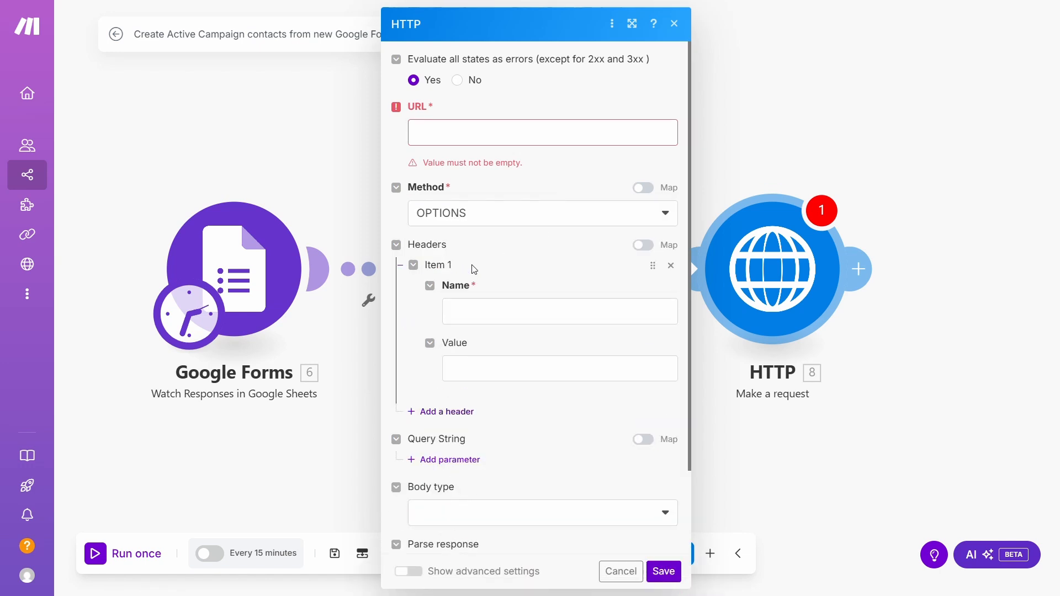
scroll(516, 284, down, 2)
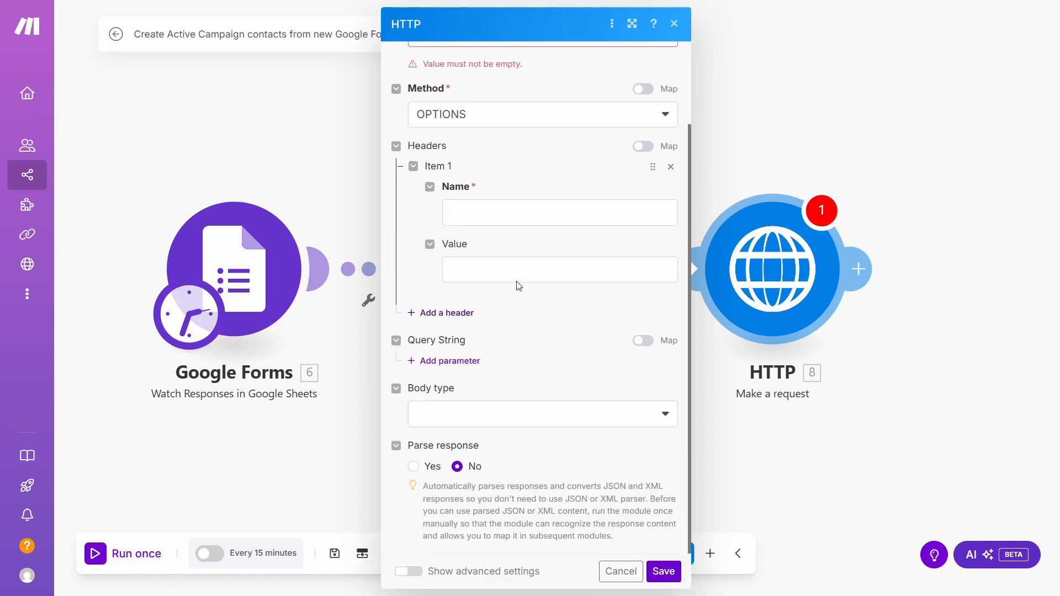
click(472, 362)
scroll(532, 355, down, 3)
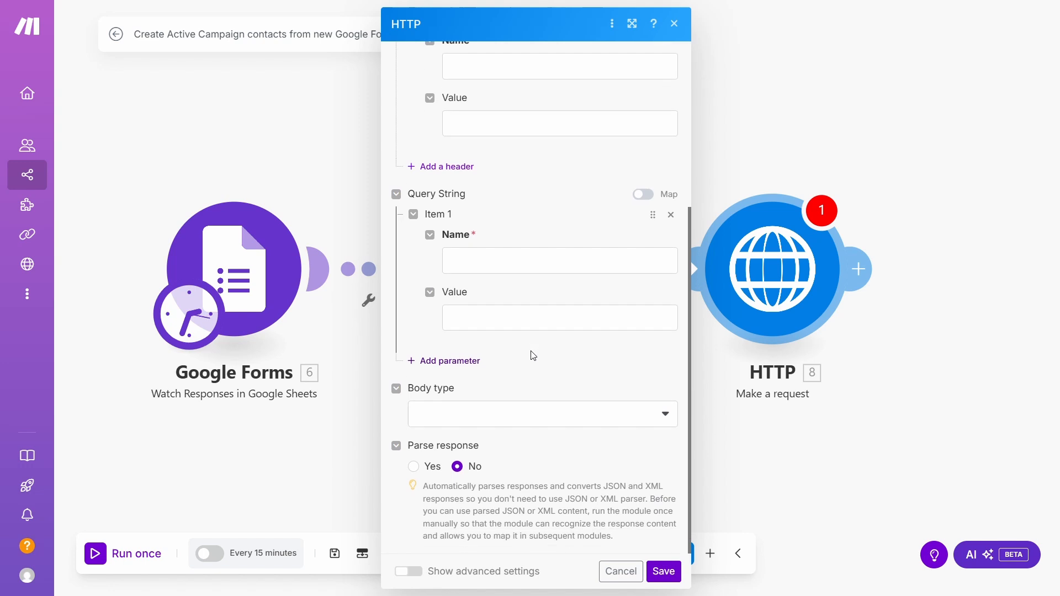
click(537, 422)
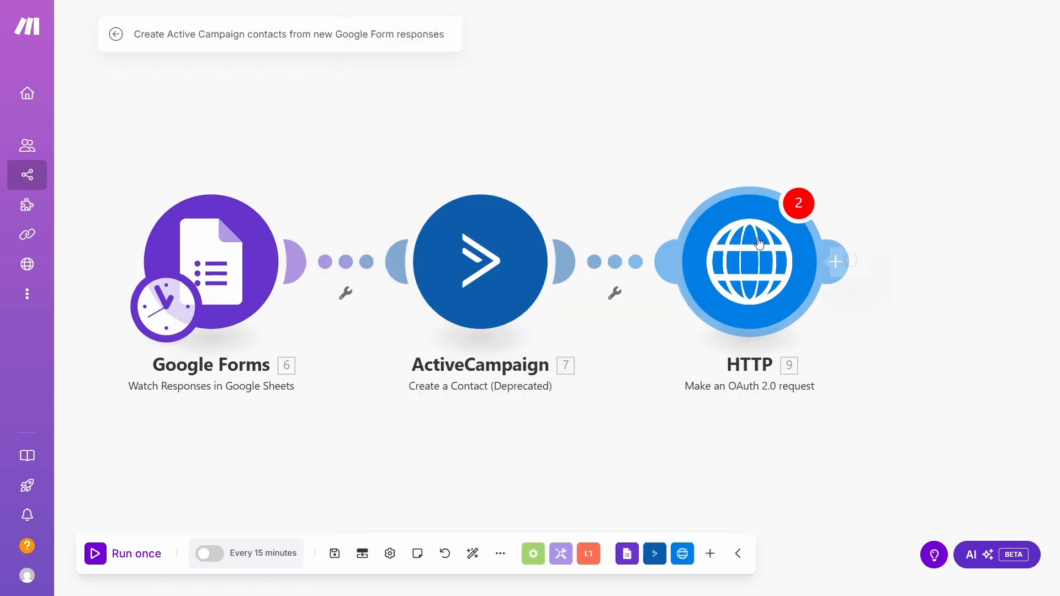
Start a new OAuth 2.0 connection, keeping the Authorization Code flow type.
click(760, 244)
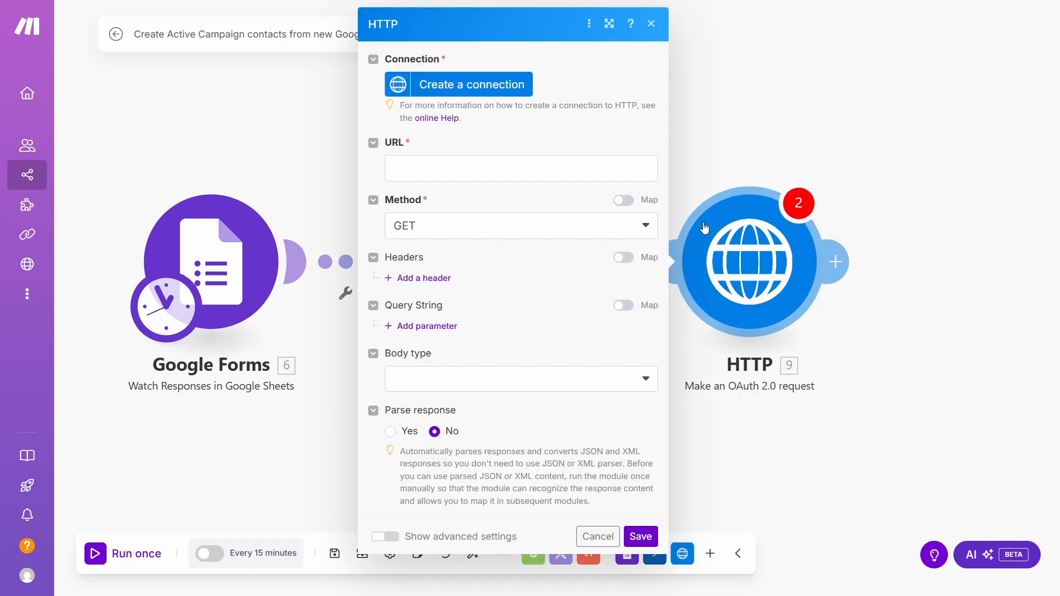
click(509, 91)
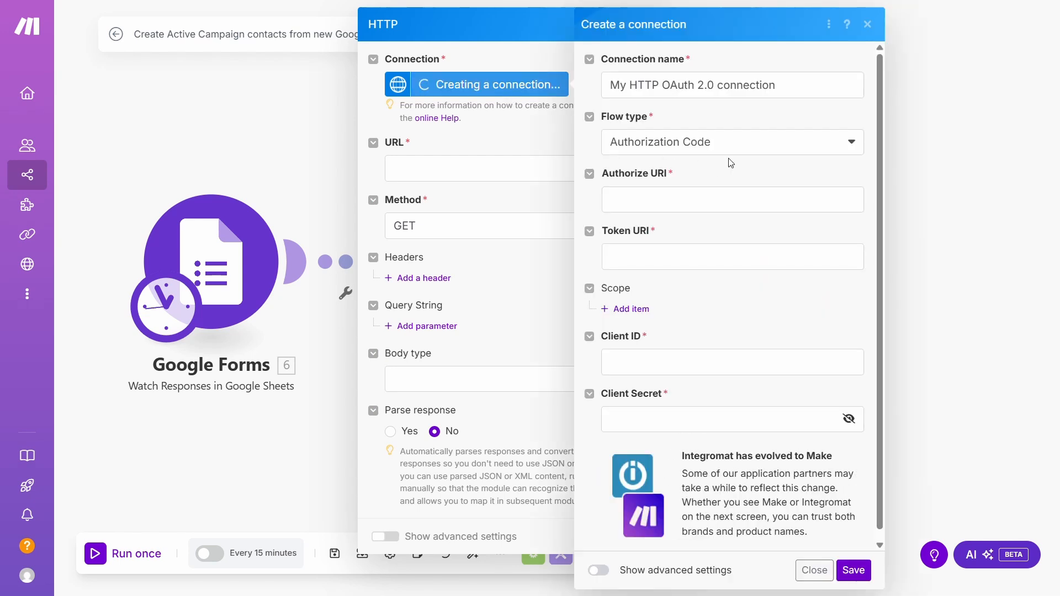
click(751, 152)
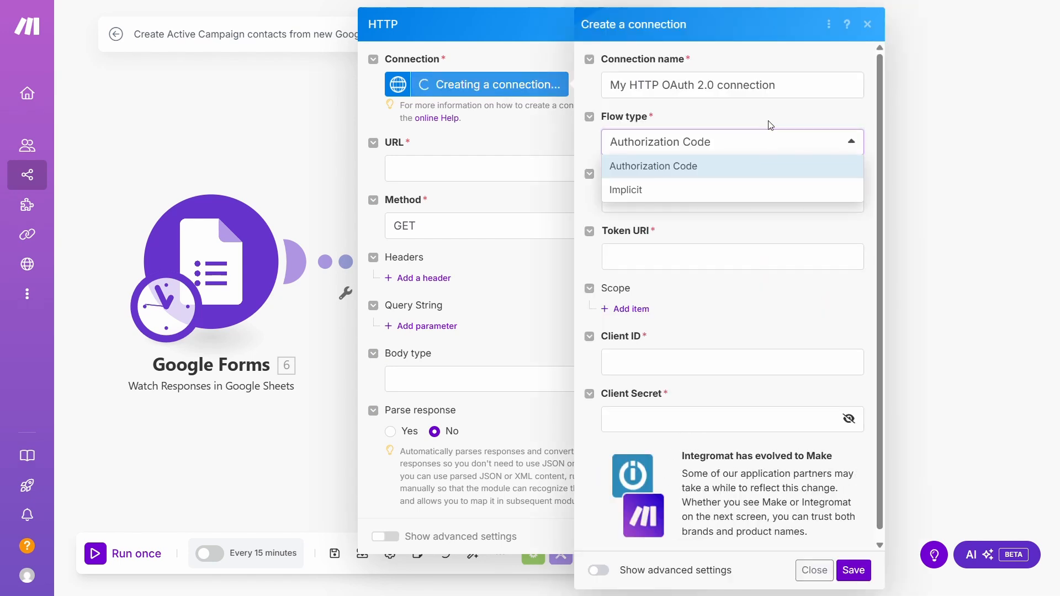
click(770, 127)
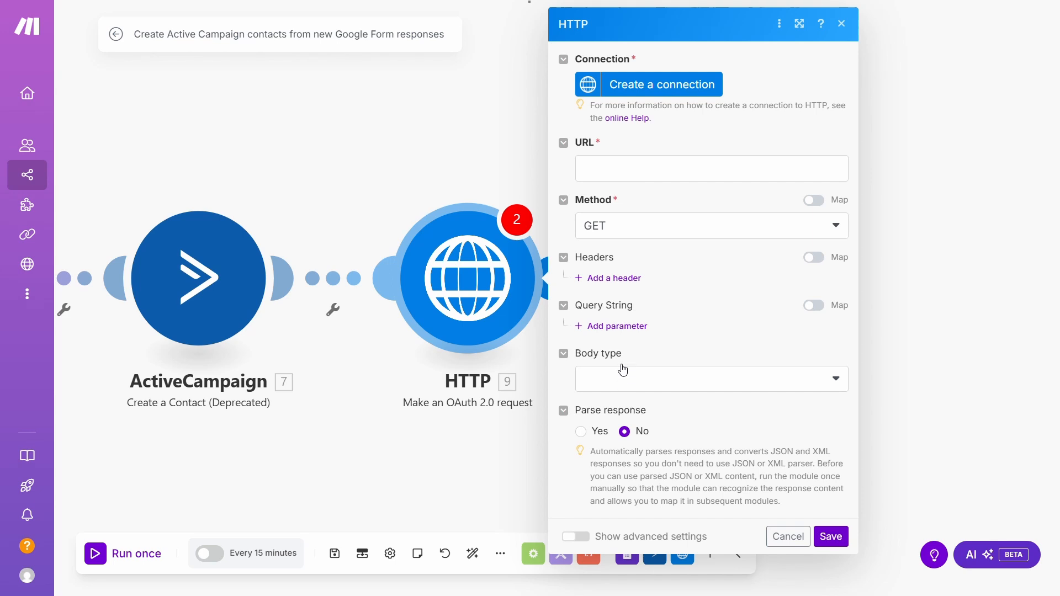
Add an Authorization header holding a Bearer token and save the module.
click(615, 278)
click(621, 328)
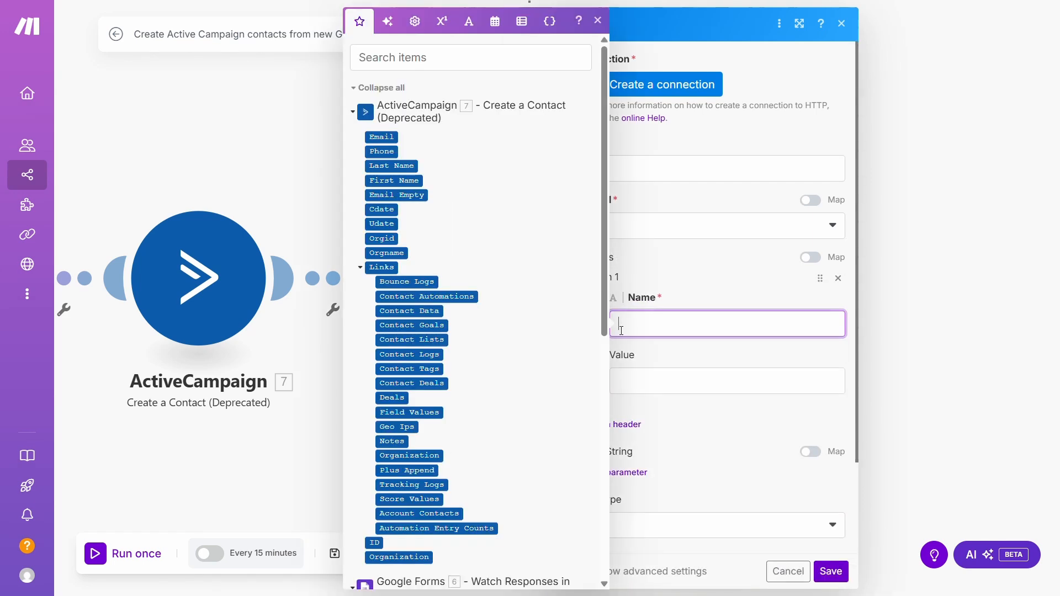
text(Authorization)
click(657, 389)
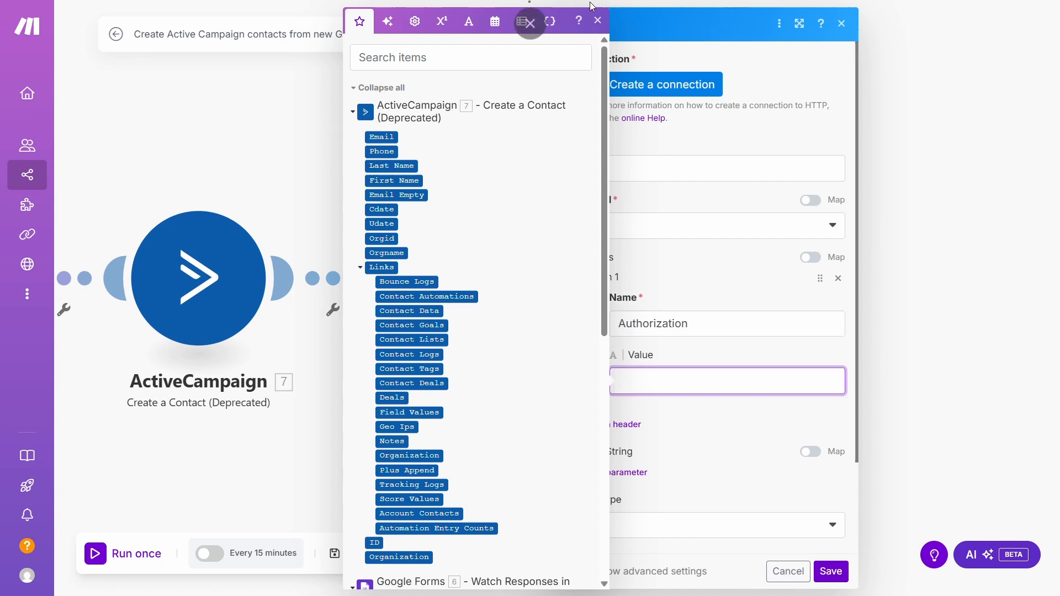
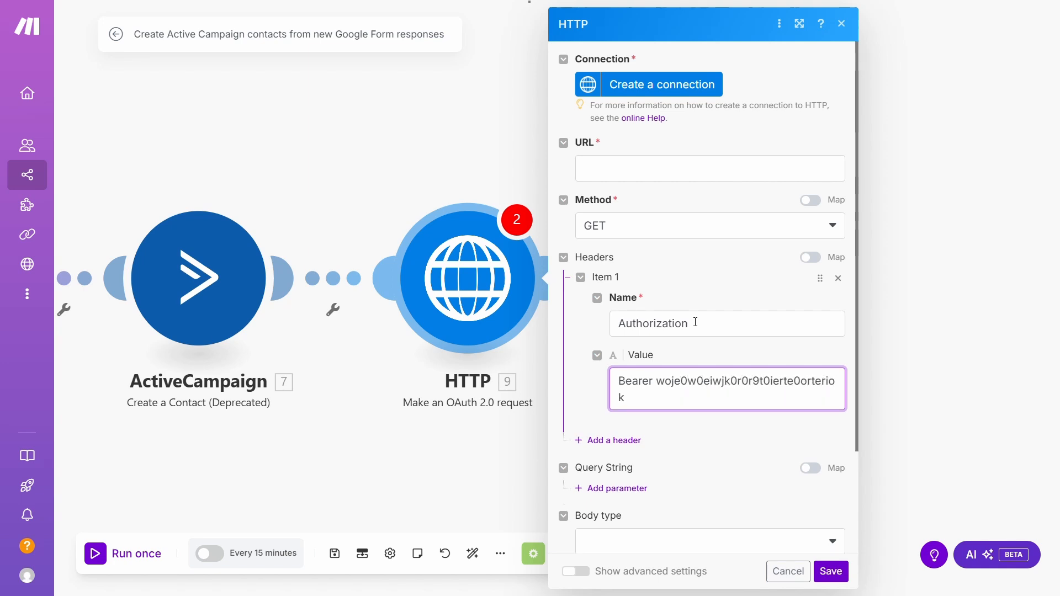
click(841, 579)
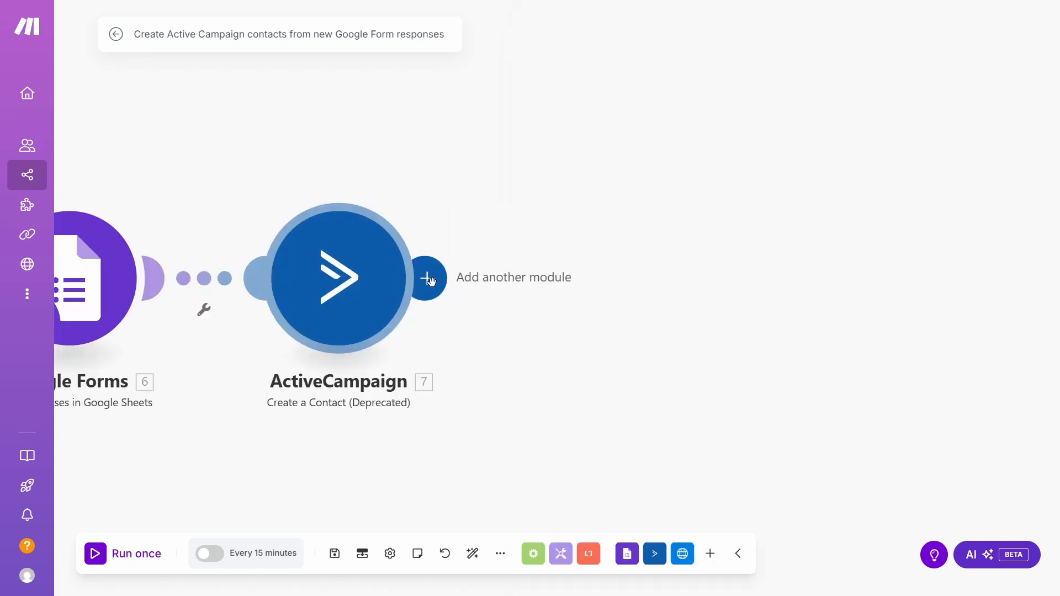
Add an HTTP OAuth 2.0 request module after ActiveCampaign and begin creating its connection.
click(428, 278)
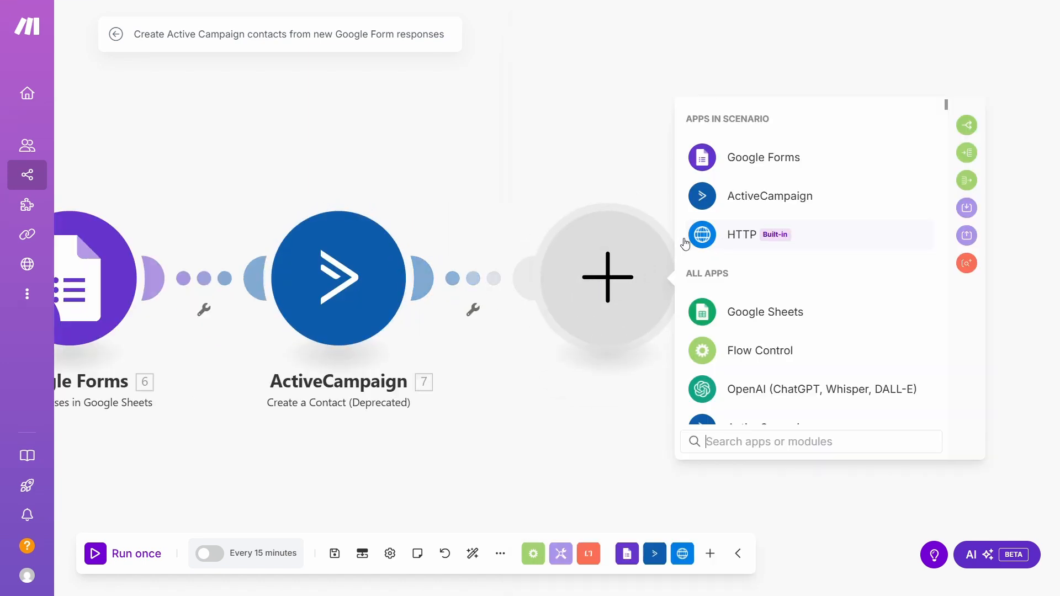
click(699, 238)
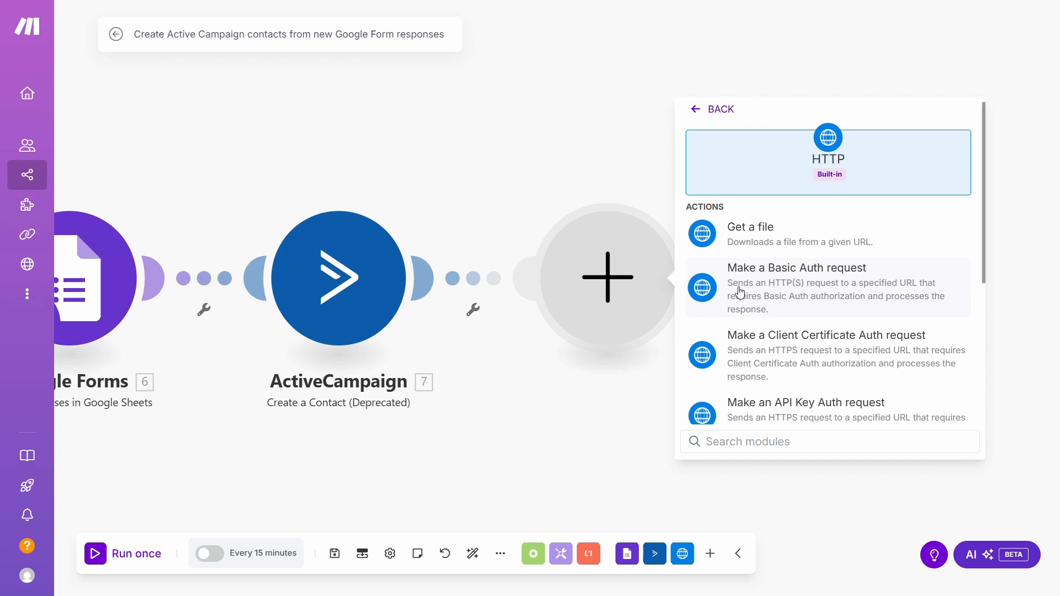
scroll(741, 292, down, 4)
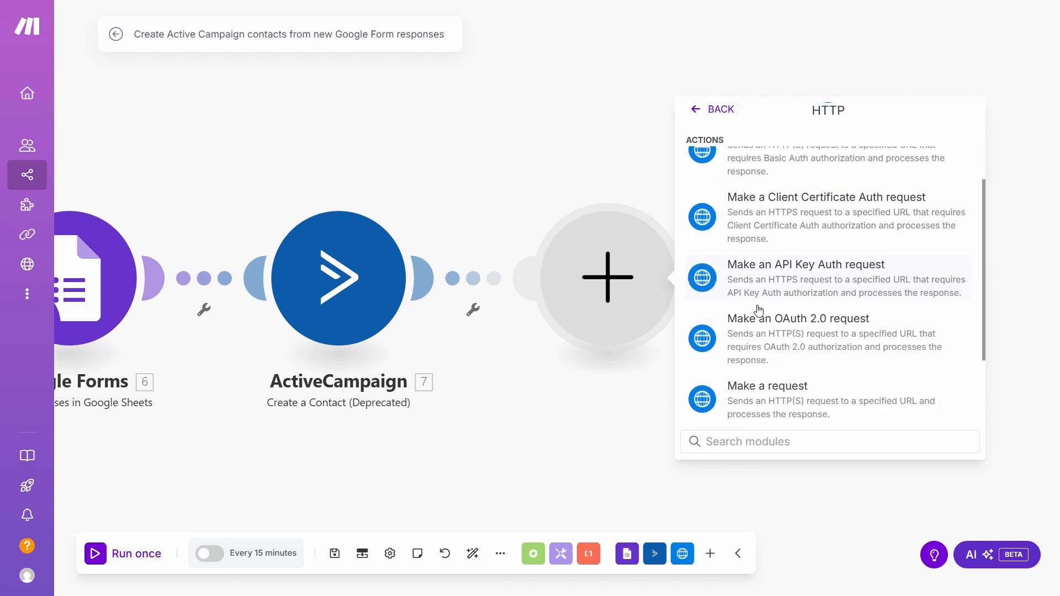
click(762, 335)
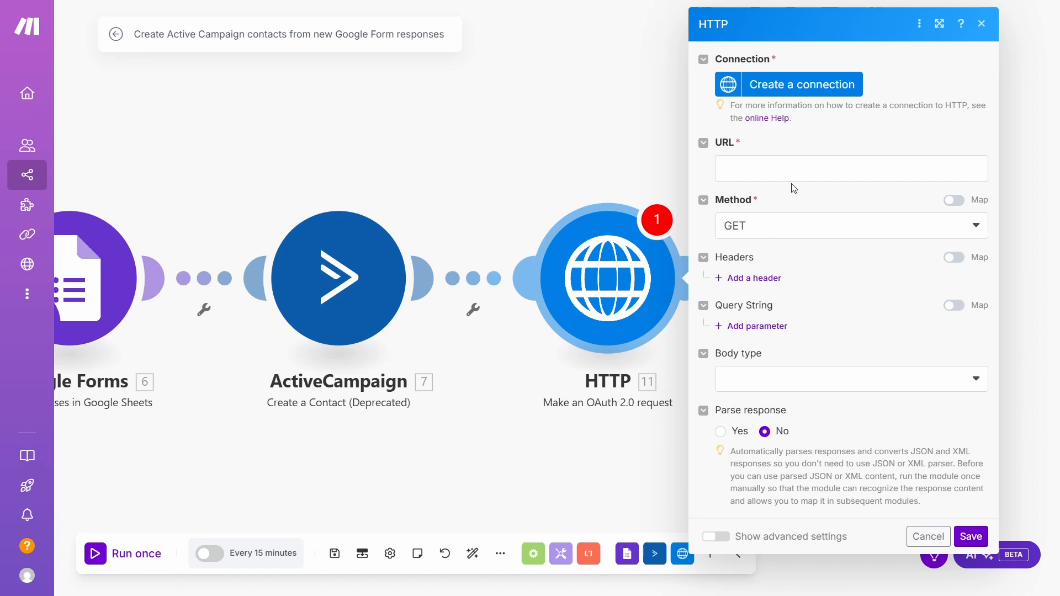
click(795, 95)
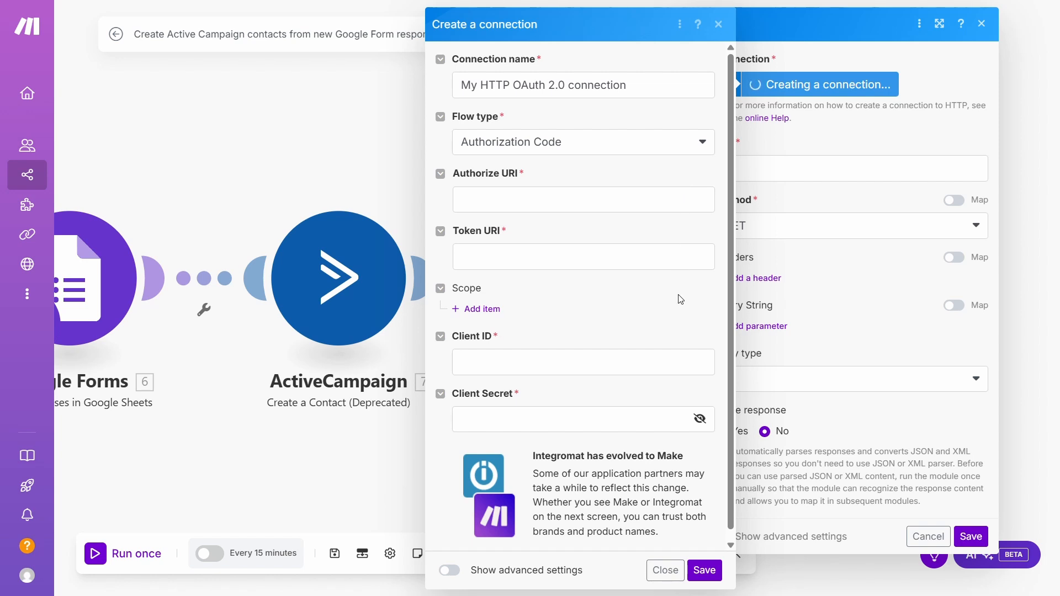
scroll(680, 303, down, 1)
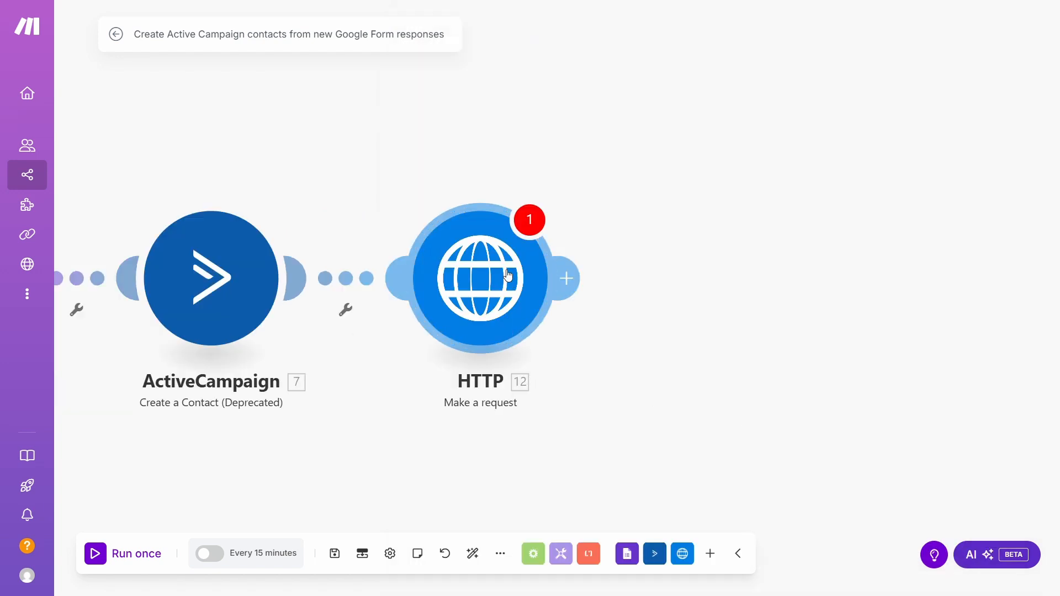
click(508, 276)
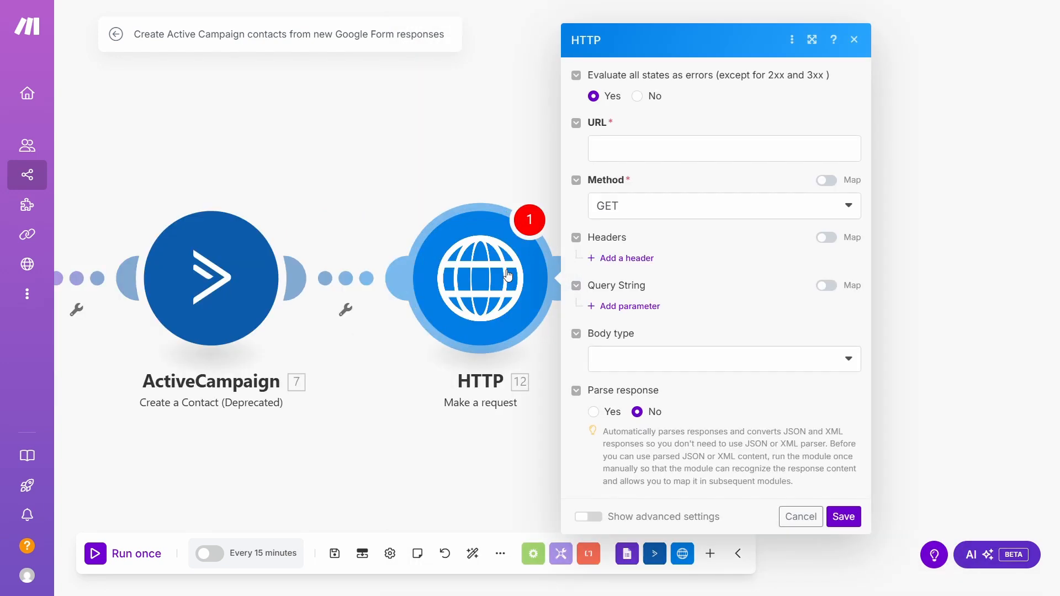
click(639, 158)
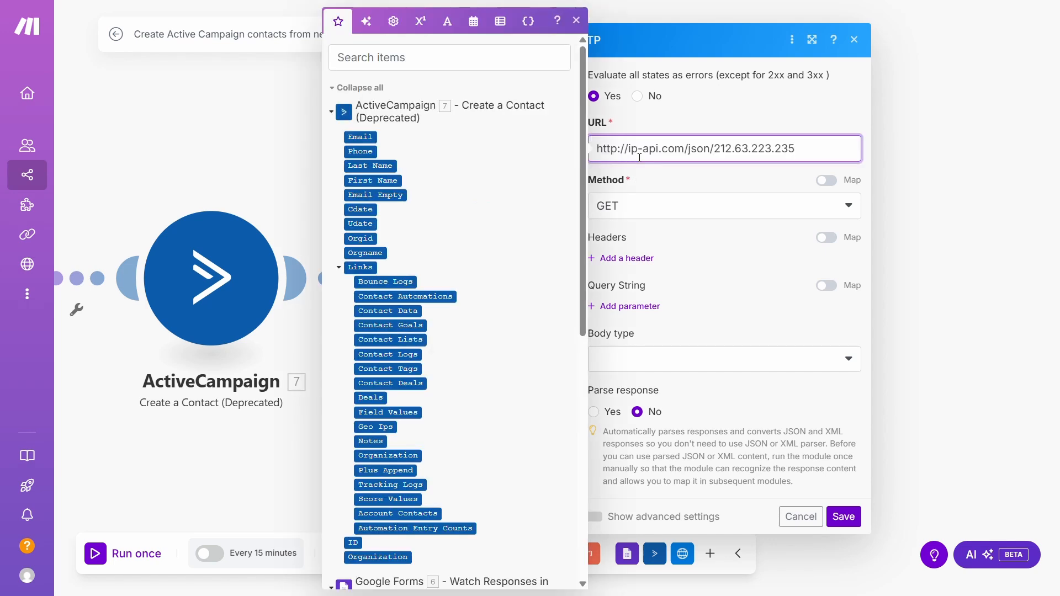
click(648, 259)
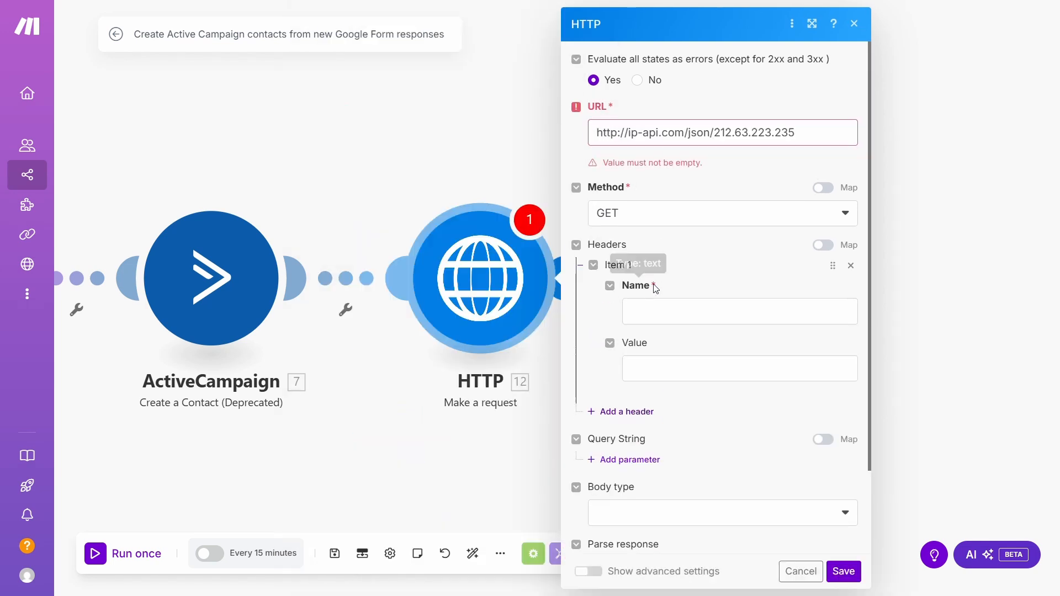
click(655, 316)
text(Authorization)
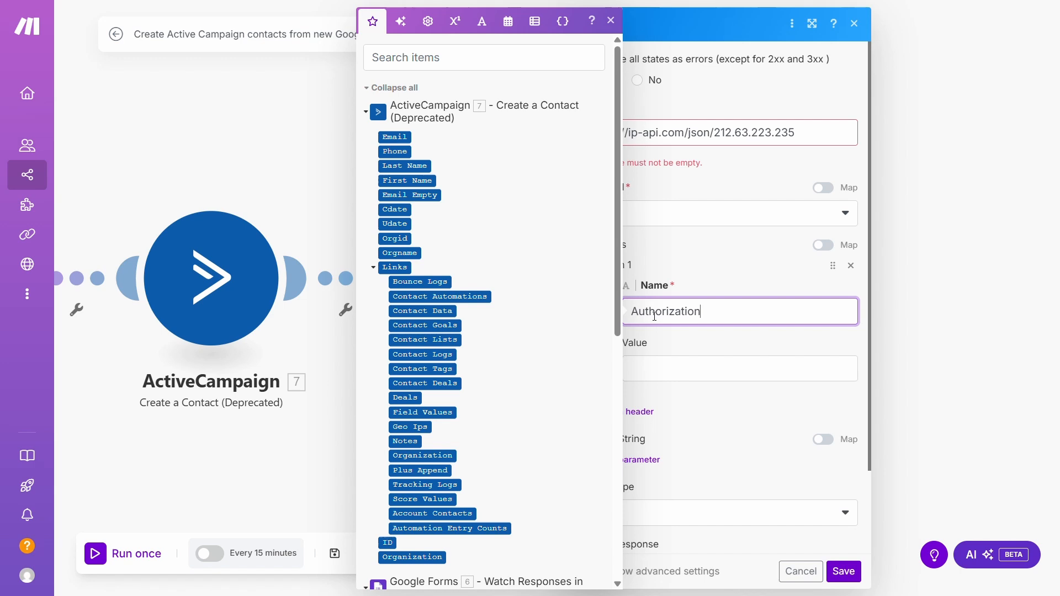
click(663, 368)
key(ctrl+v)
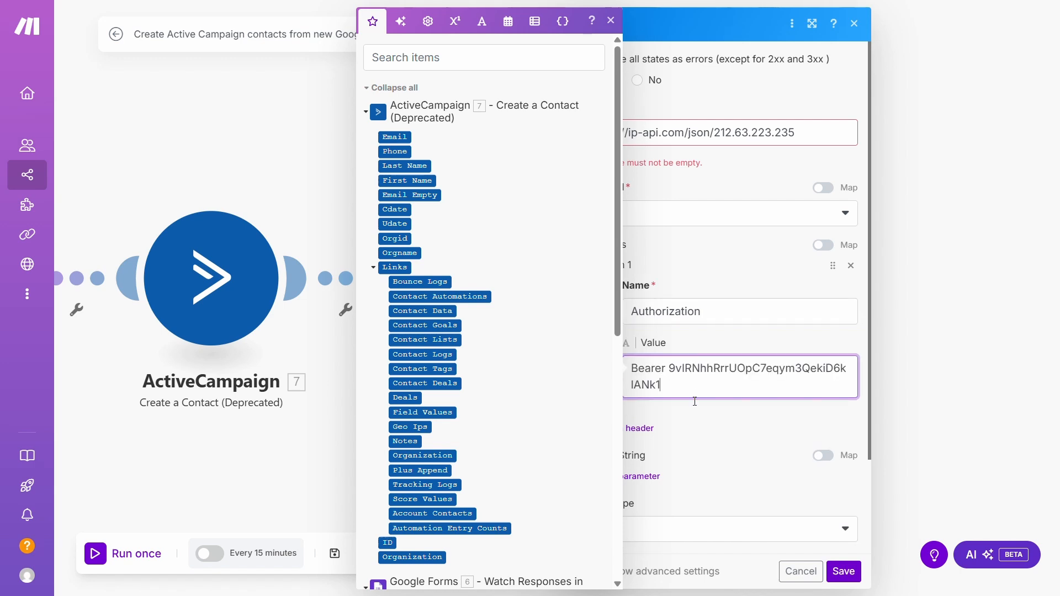
click(700, 421)
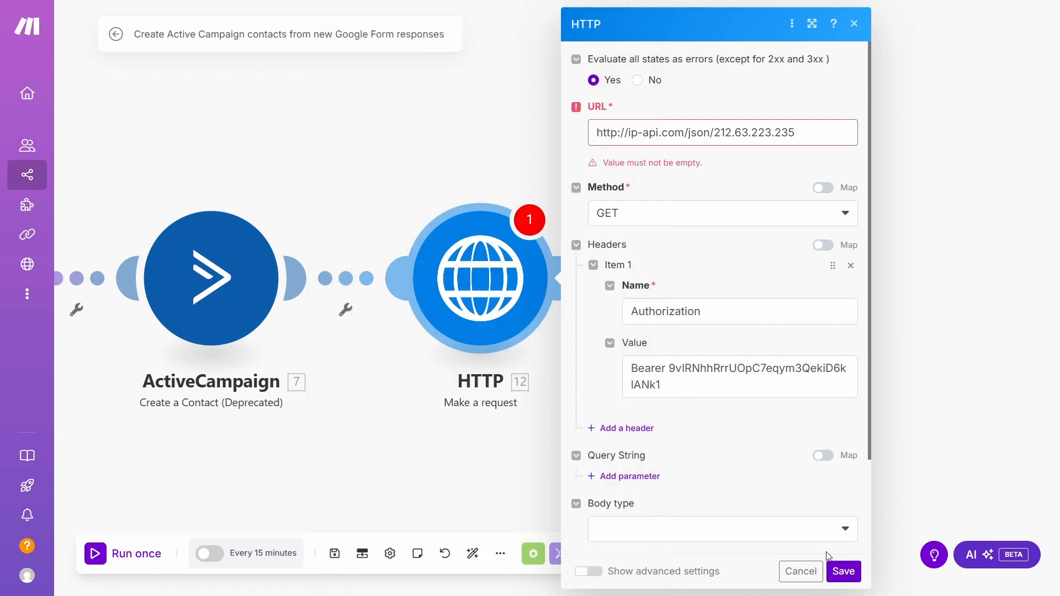
Save the HTTP module and run it alone, returning status 200 with Stockholm, Sweden data.
click(839, 573)
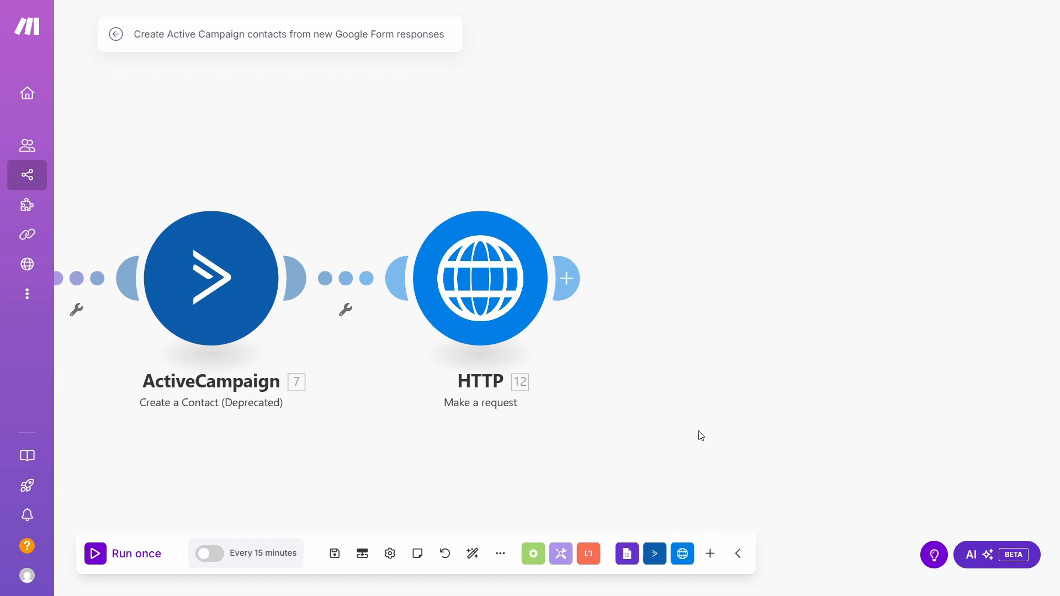
right_click(519, 297)
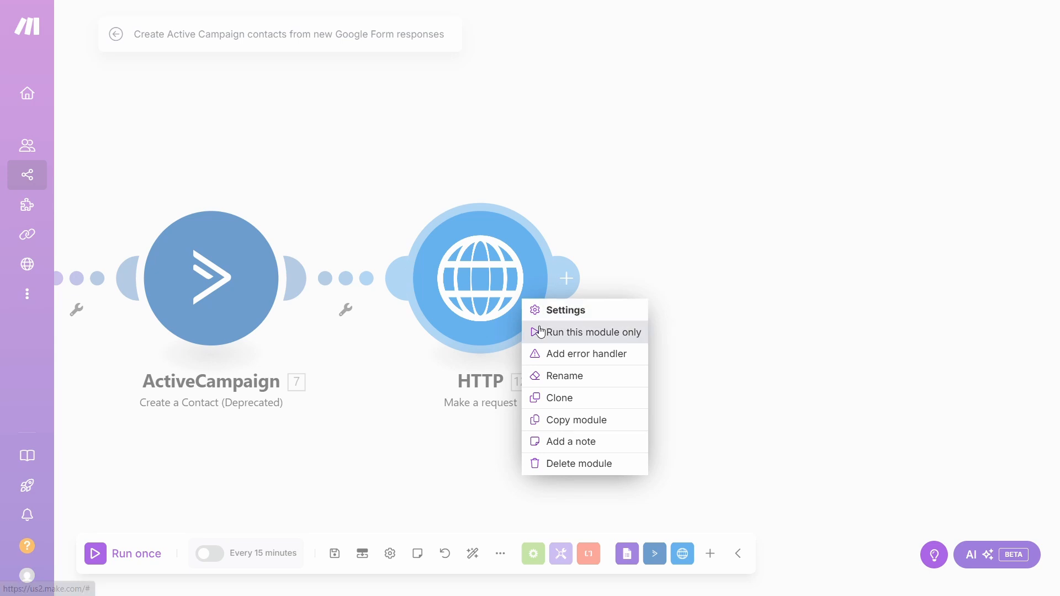
click(540, 330)
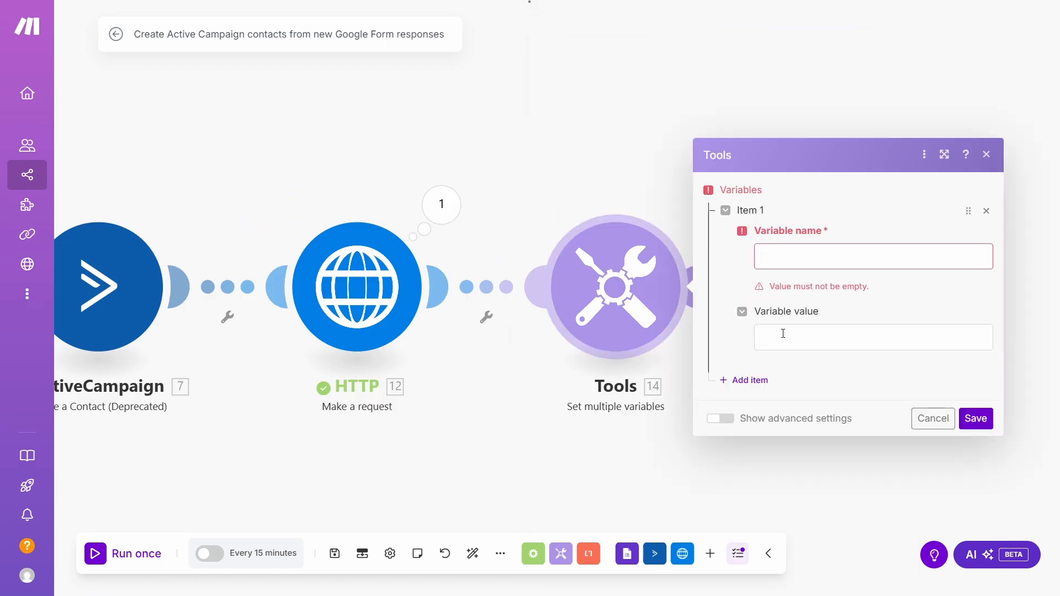
Begin filling in the variable value of the Set multiple variables module.
click(783, 334)
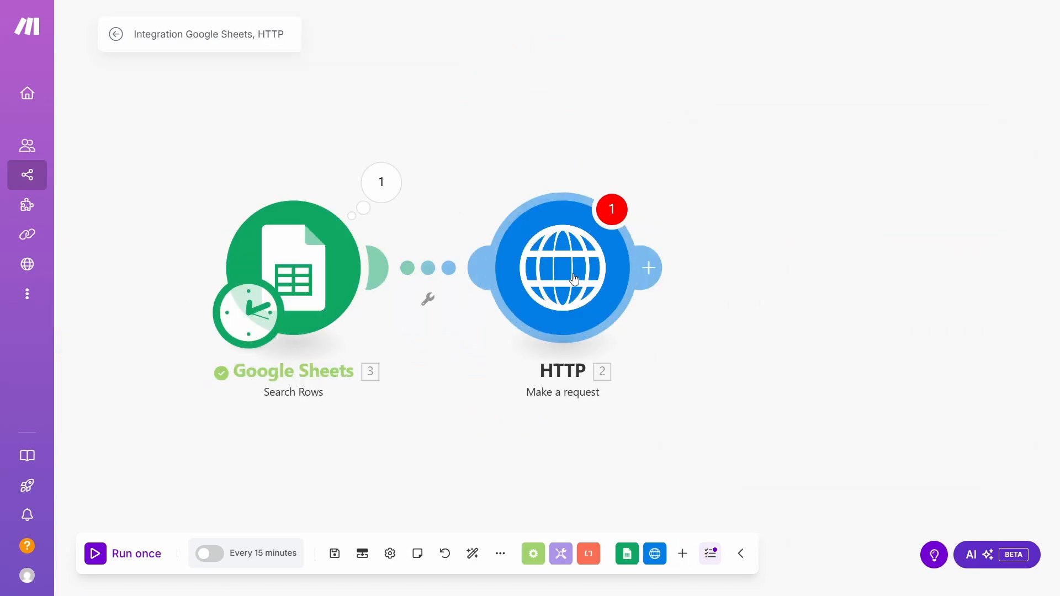
Point the HTTP request at the requestbin URL using the POST method.
click(575, 280)
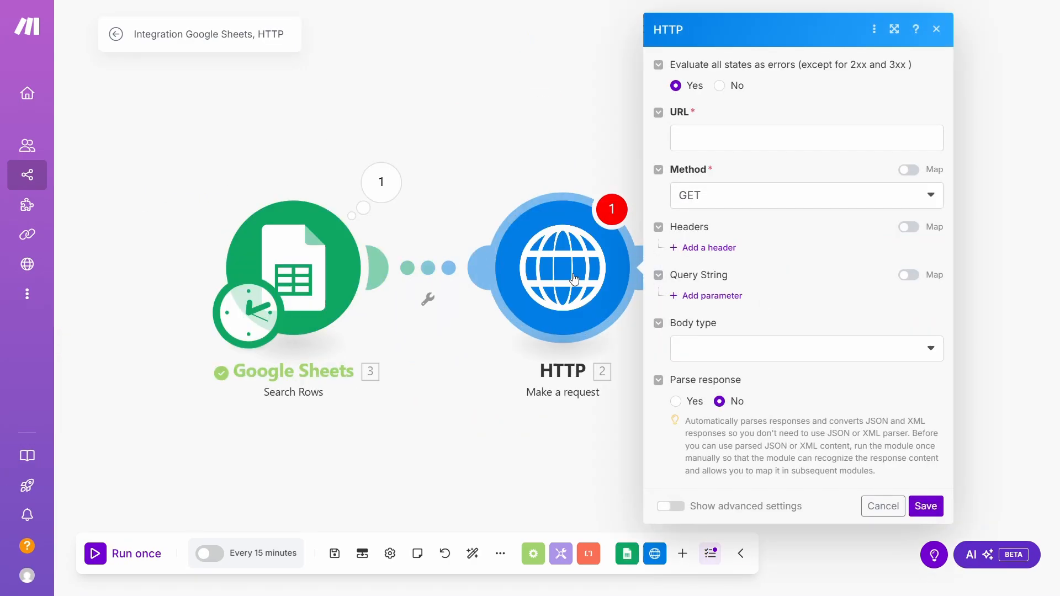
click(698, 144)
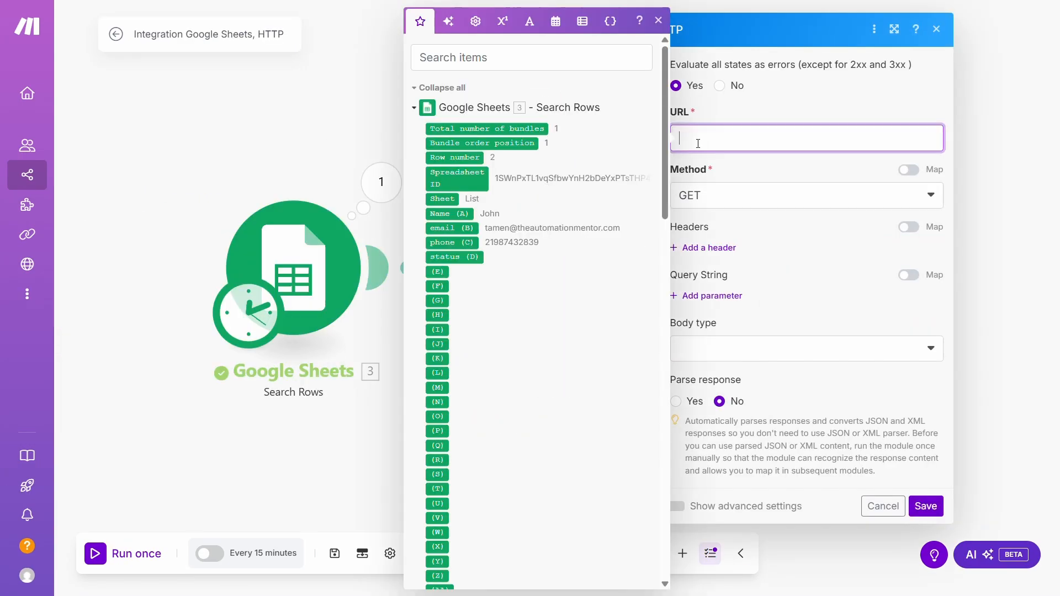
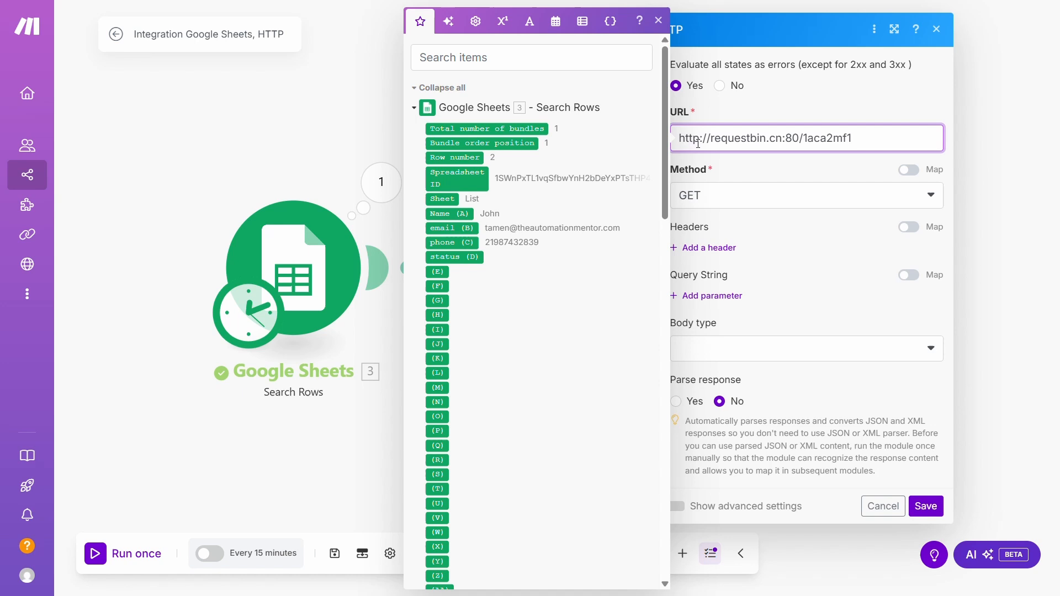
click(741, 200)
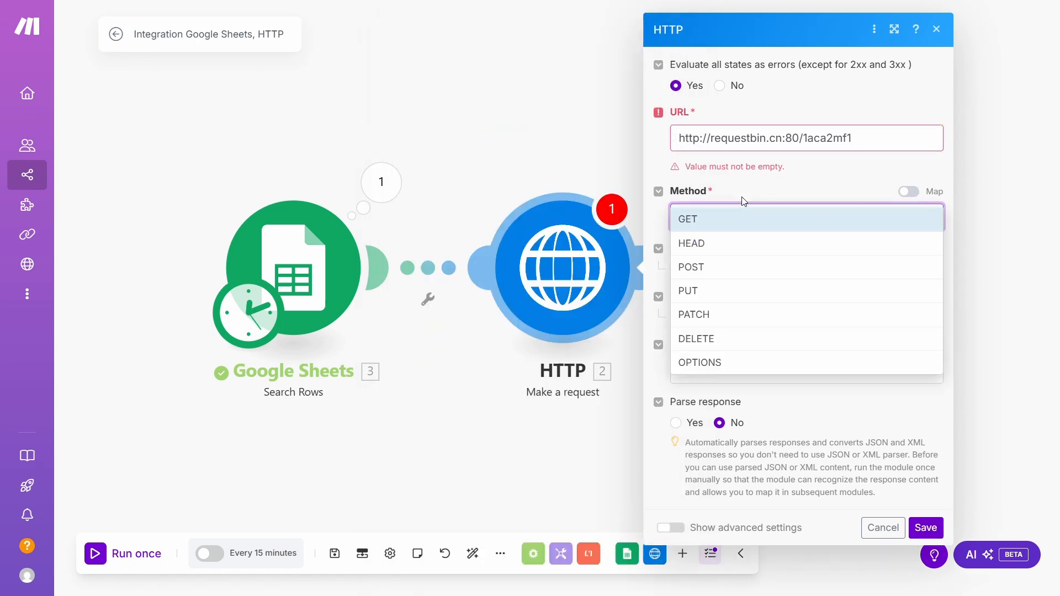
click(734, 267)
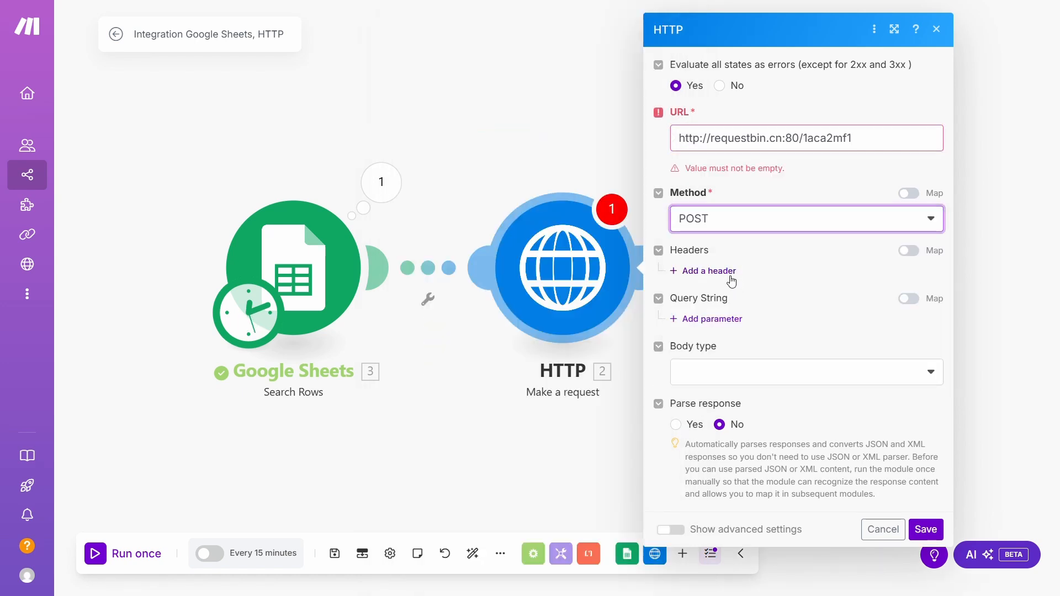
Give it a Raw JSON body mapping the sheet row's Name (A) and email (B).
click(738, 371)
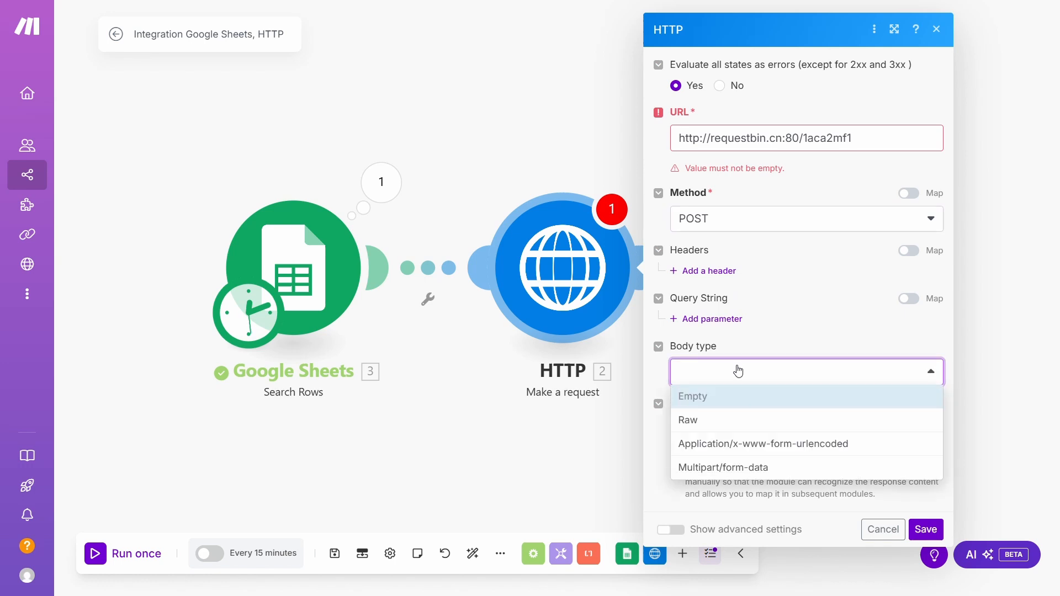
click(735, 444)
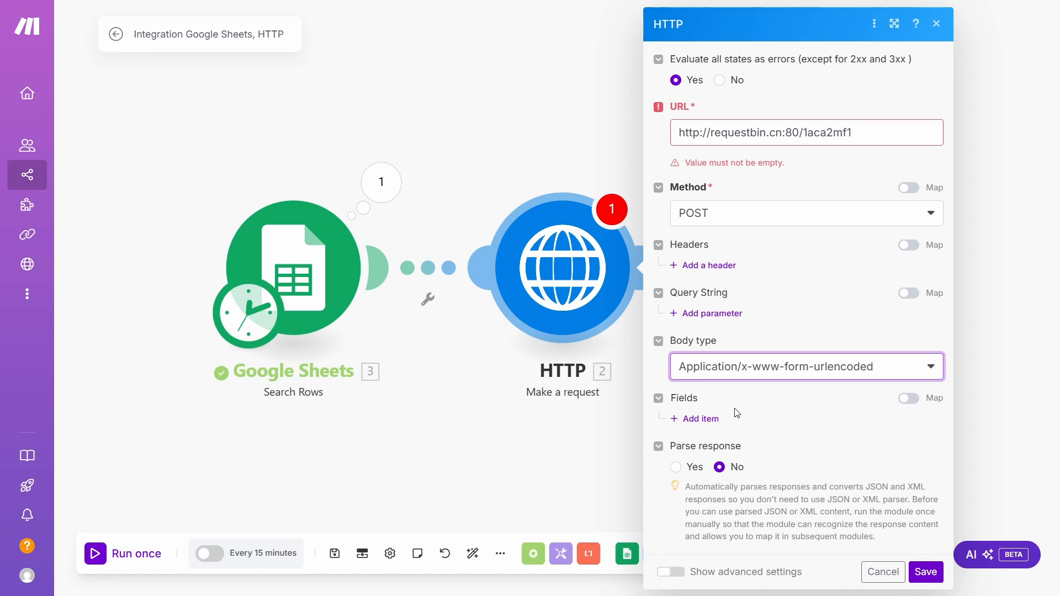
click(739, 371)
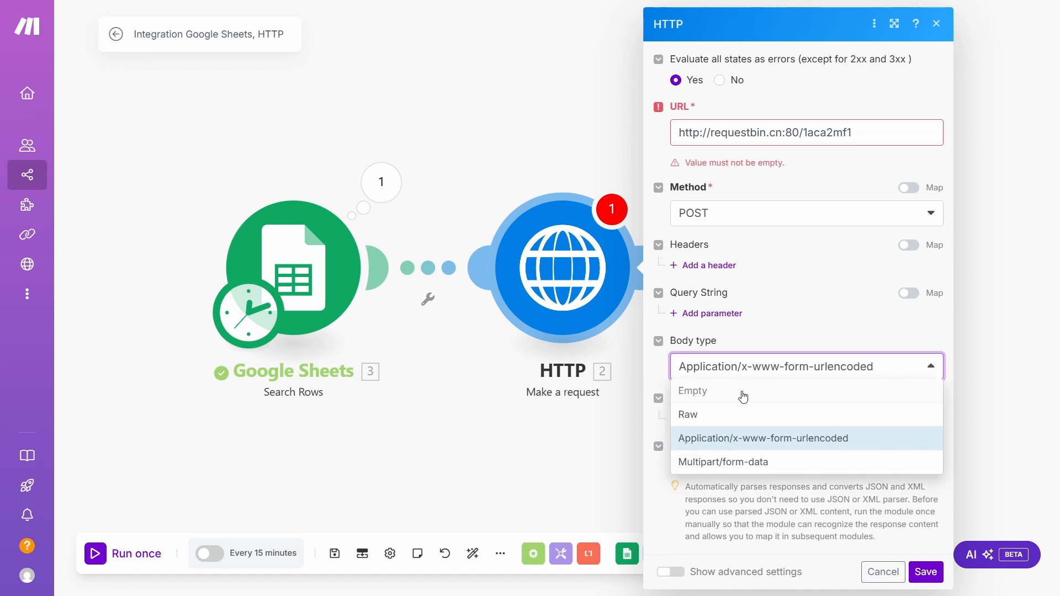
click(741, 414)
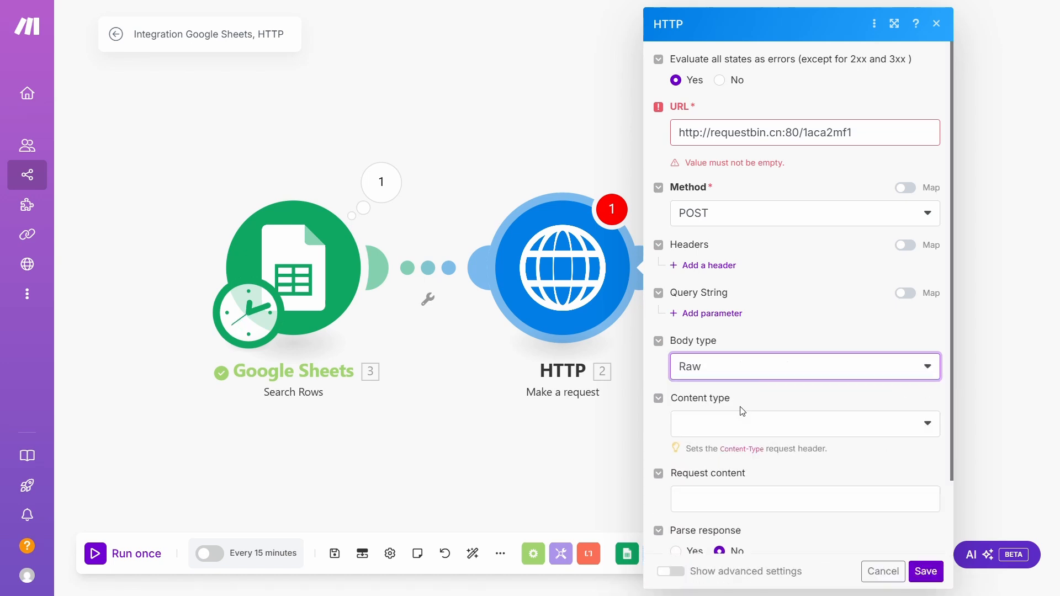
click(740, 424)
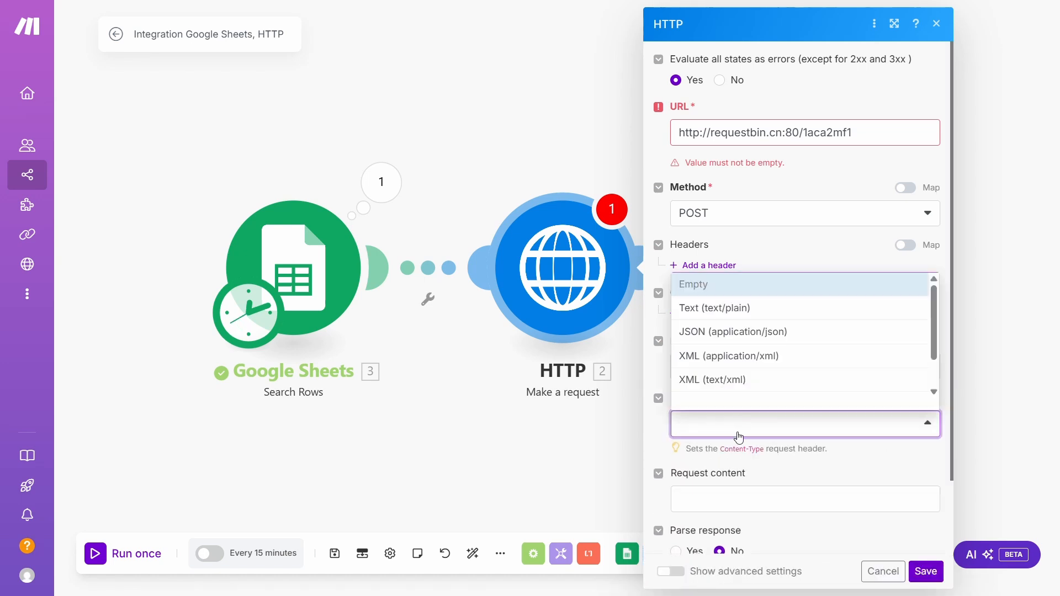
click(745, 332)
click(739, 498)
text({"name": "", "email": ""})
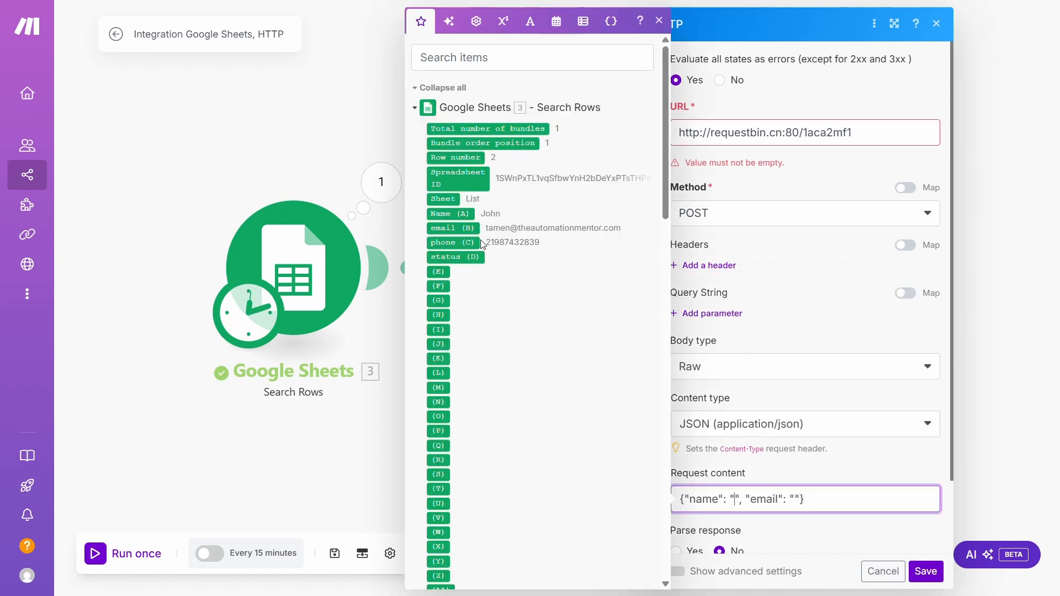
click(464, 214)
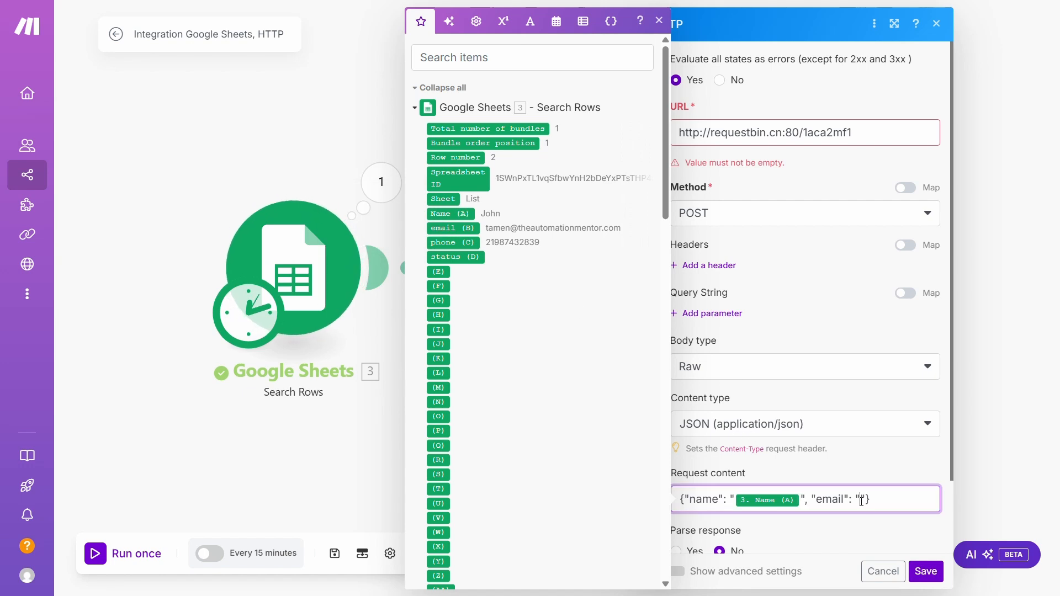
click(471, 230)
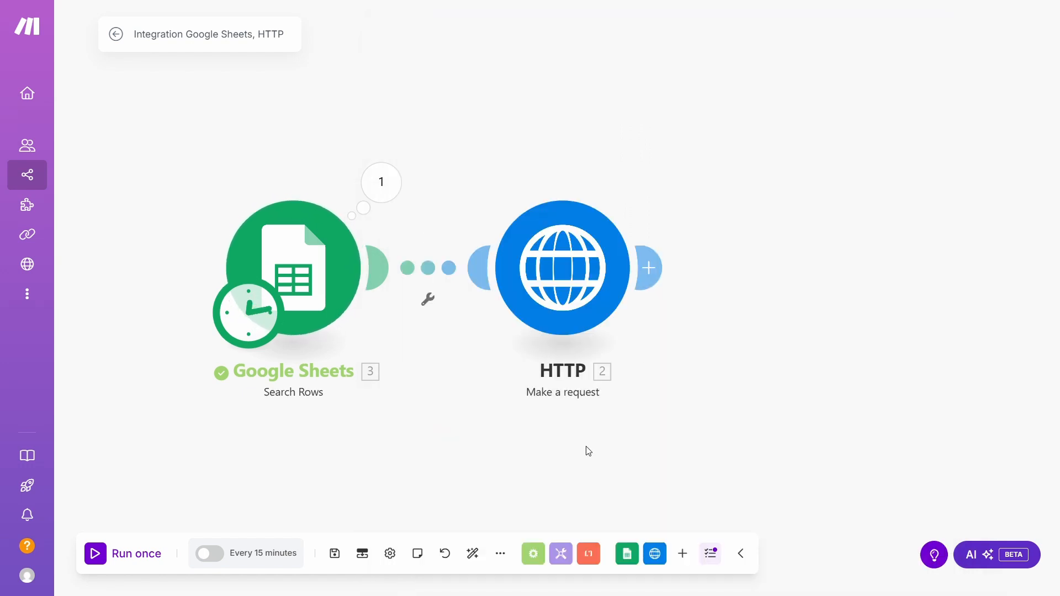
drag(598, 449, 694, 452)
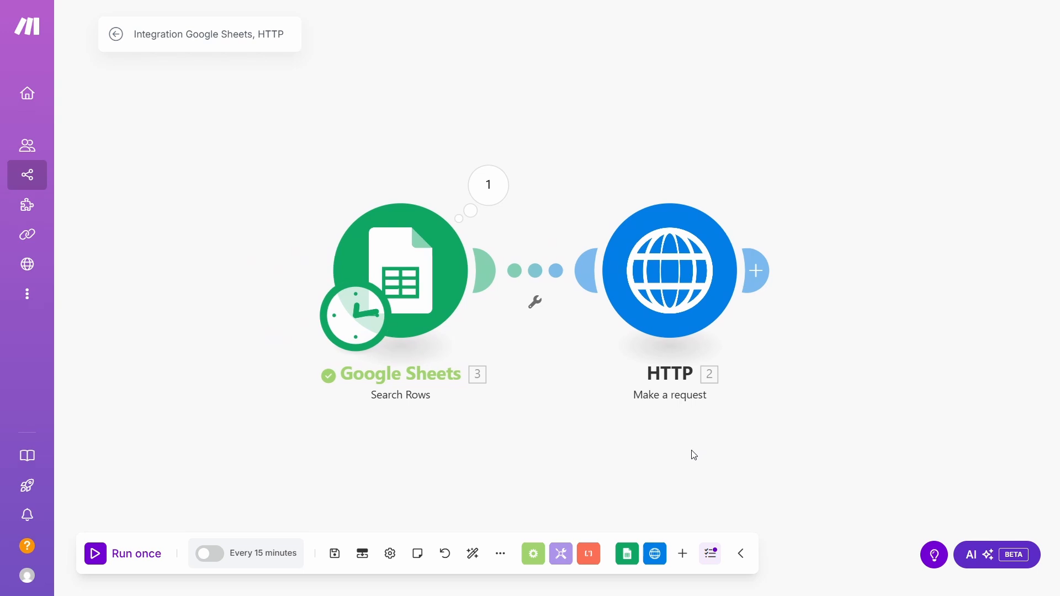
Run the scenario once and check the HTTP result: status 200, data ok.
click(113, 554)
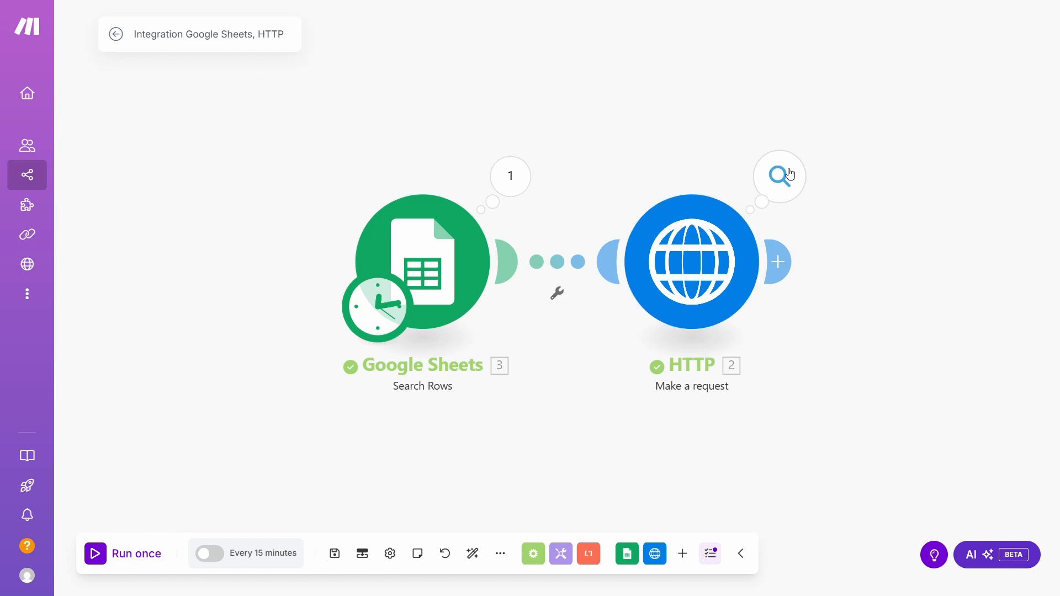
click(790, 176)
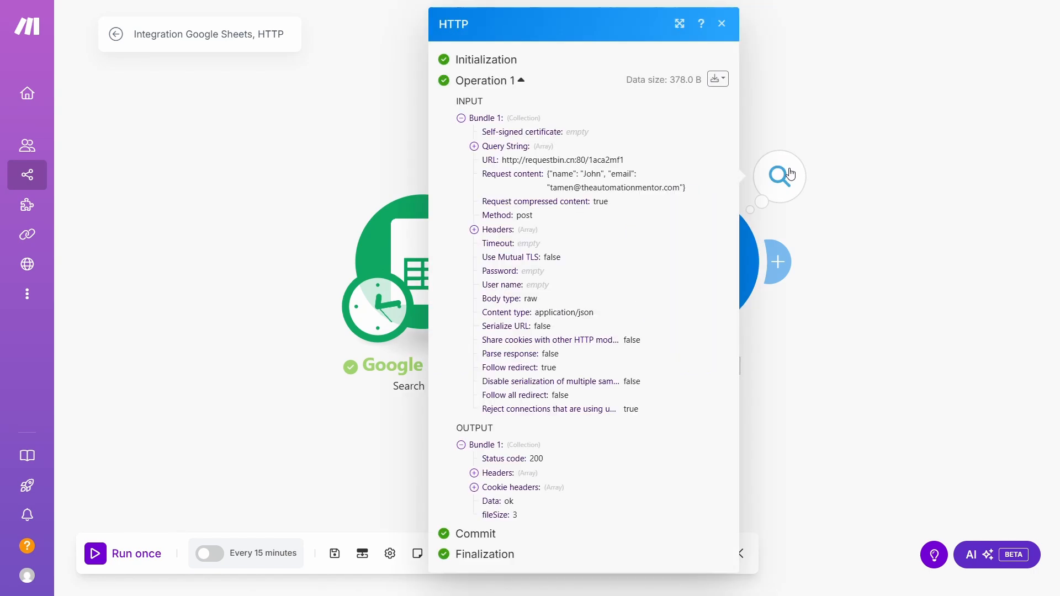
Add a SOAP Execute SOAP action module with a new country info WSDL connection.
click(791, 175)
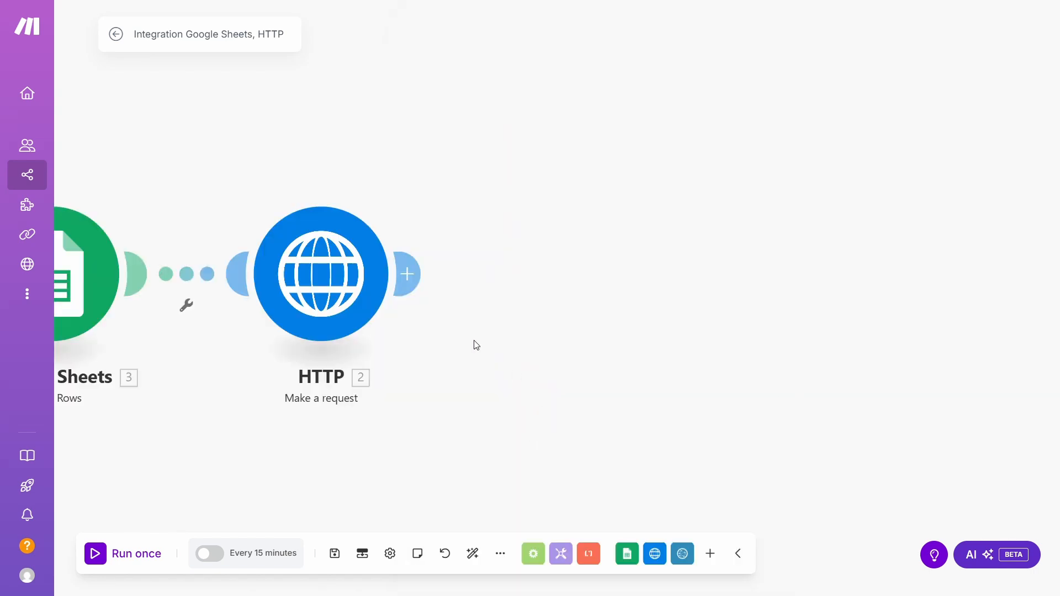
click(409, 272)
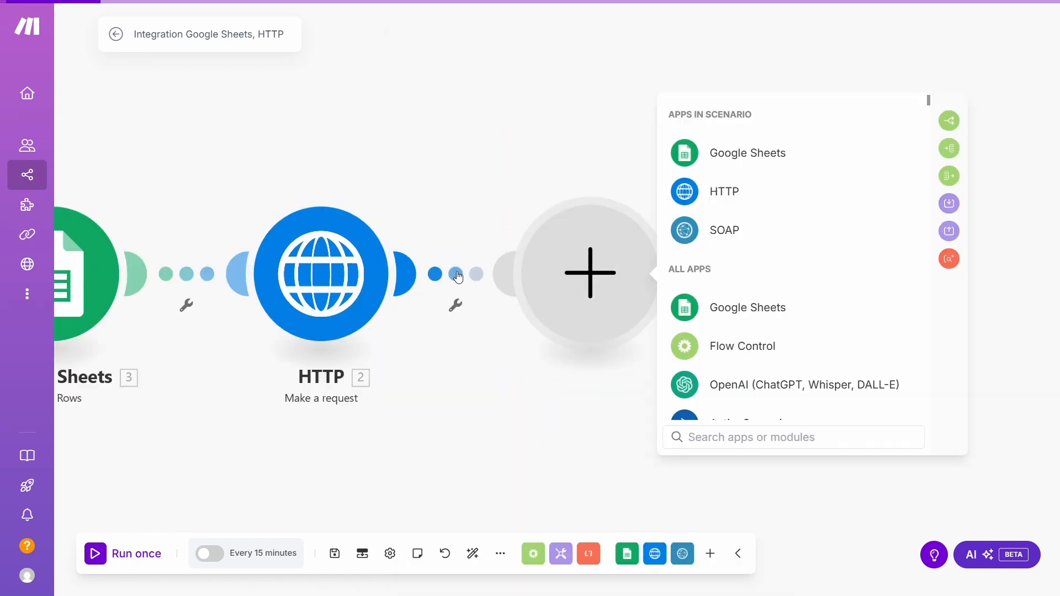
click(690, 229)
click(772, 236)
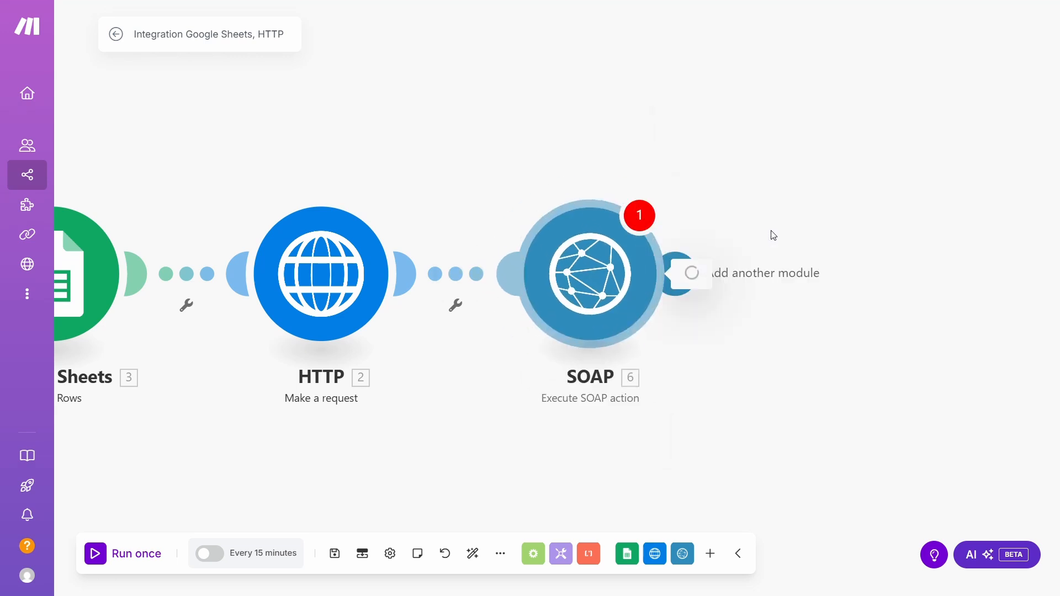
click(767, 267)
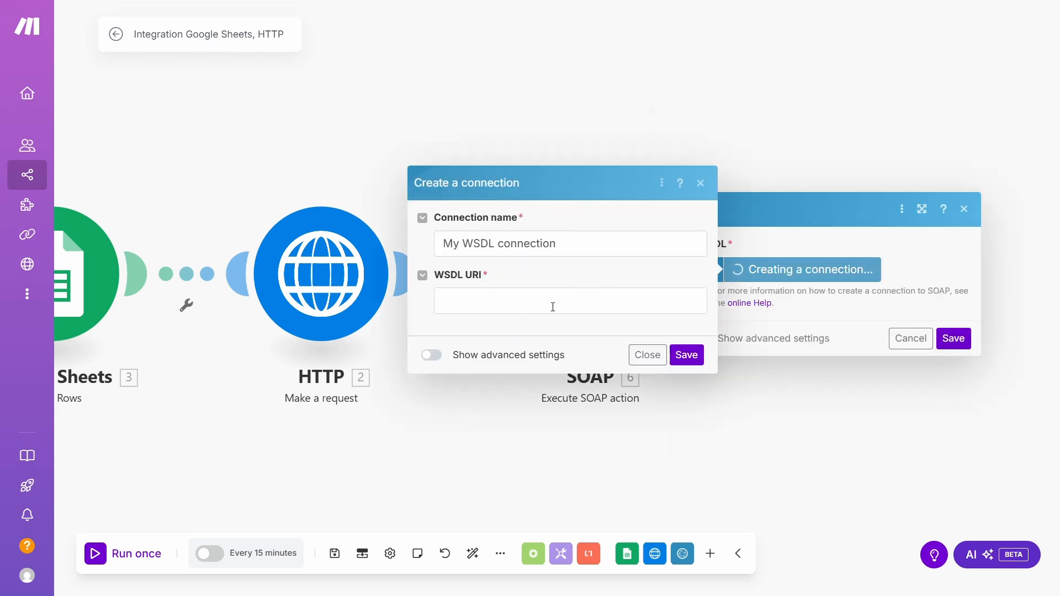
click(552, 308)
text(http://webservices.oorsprong.org/websamples.countryinfo/CountryInfoService.wso?WSDL)
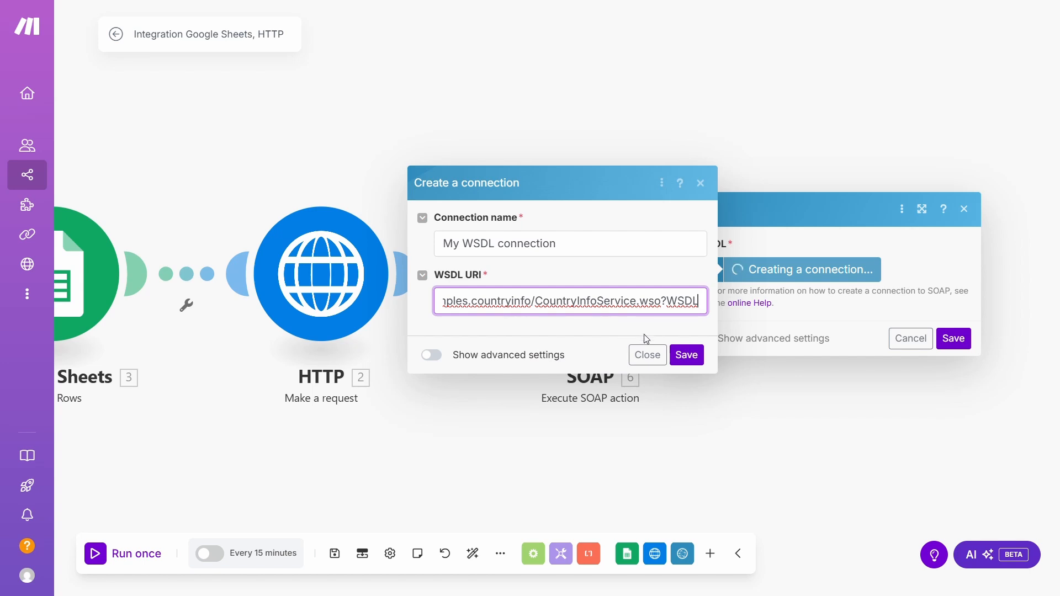
click(679, 357)
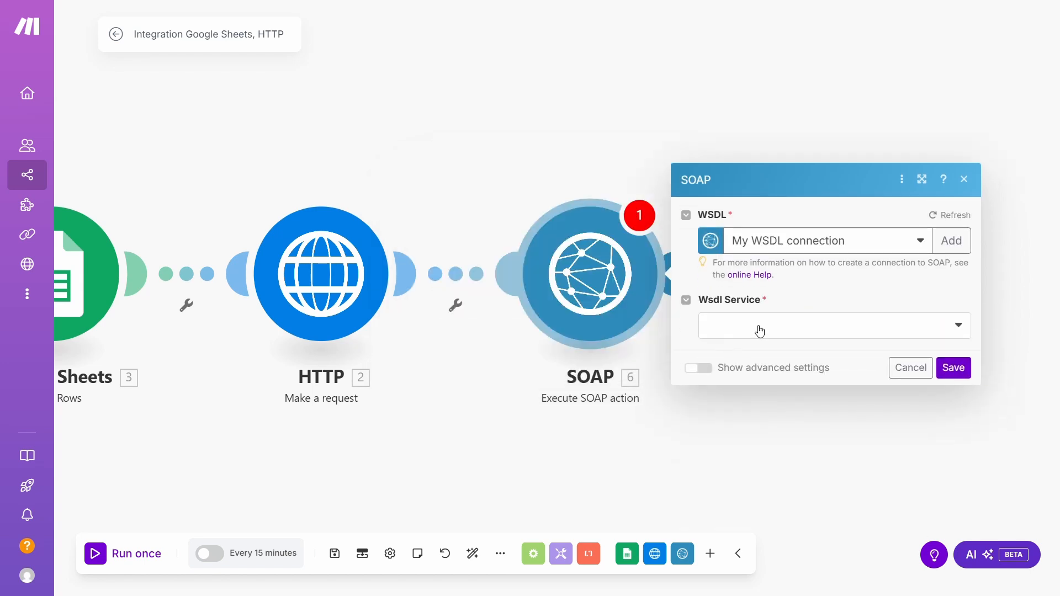
Select service CountryInfoService, port CountryInfoServiceSoap and operation CapitalCity.
click(760, 331)
click(752, 350)
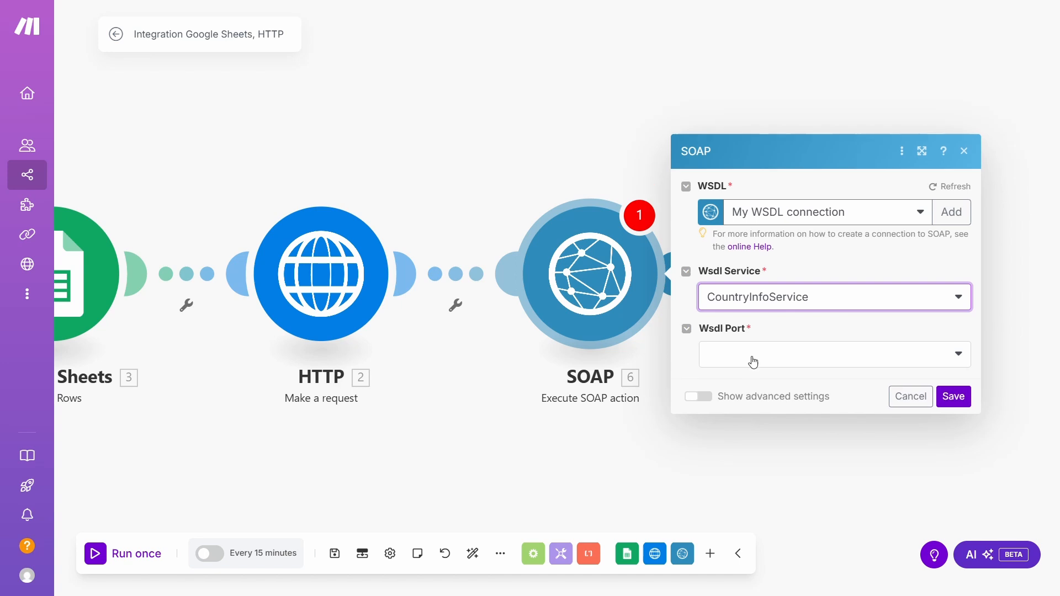
click(752, 364)
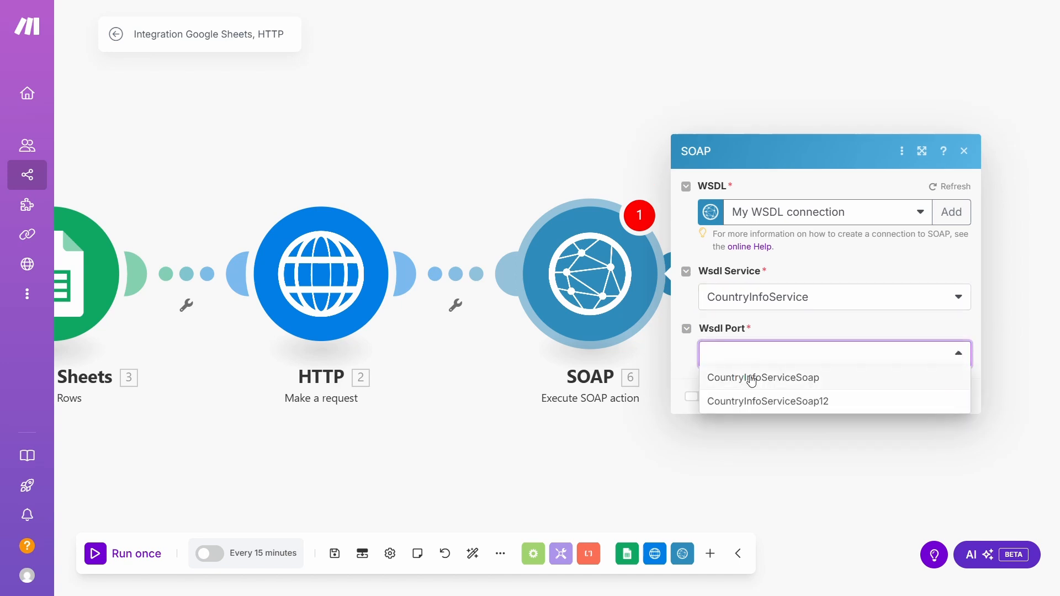
click(752, 380)
click(752, 385)
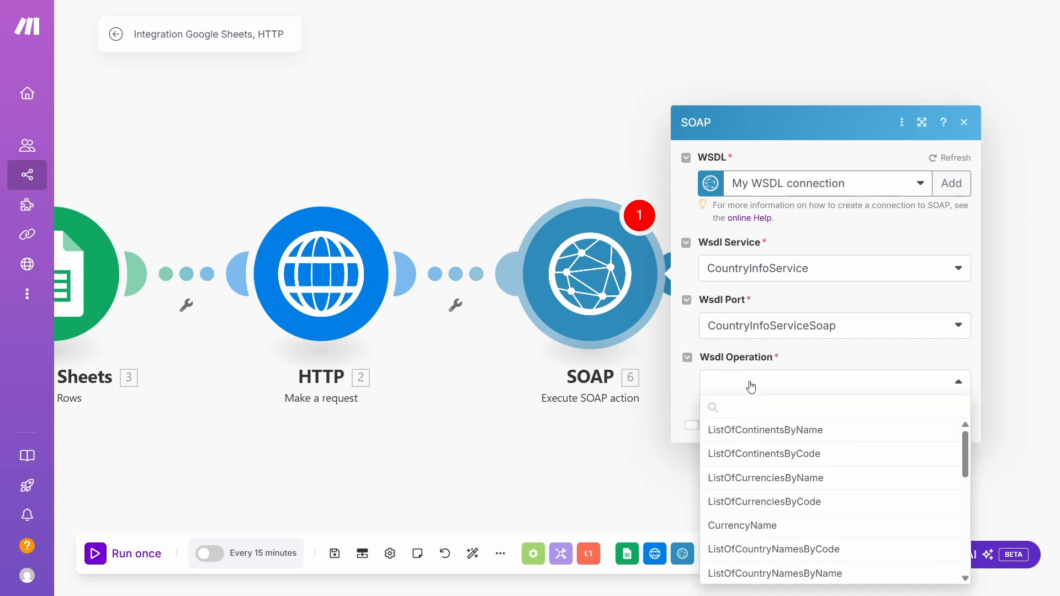
scroll(770, 444, down, 3)
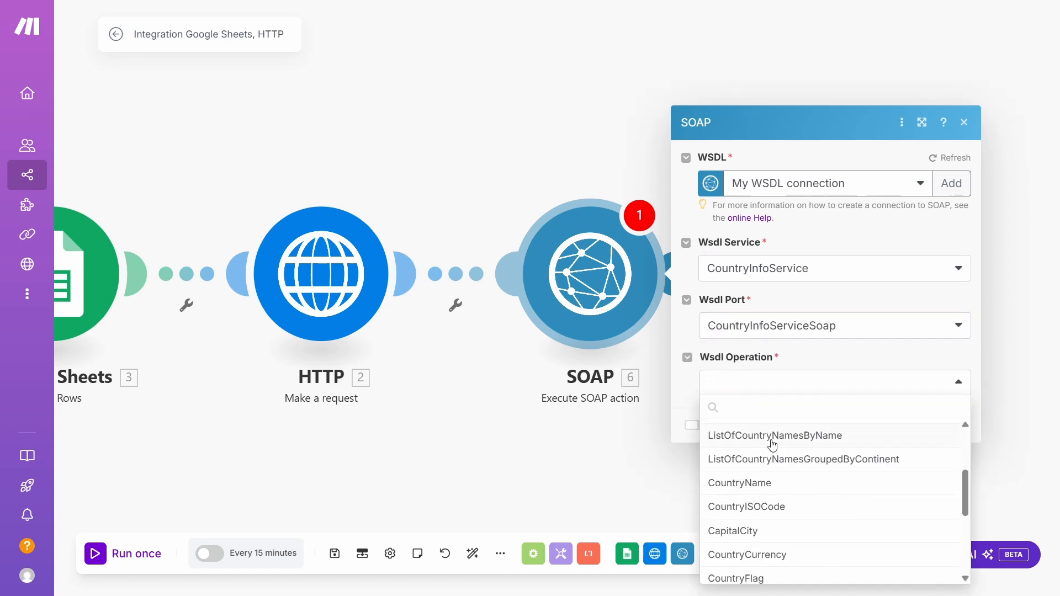
click(778, 531)
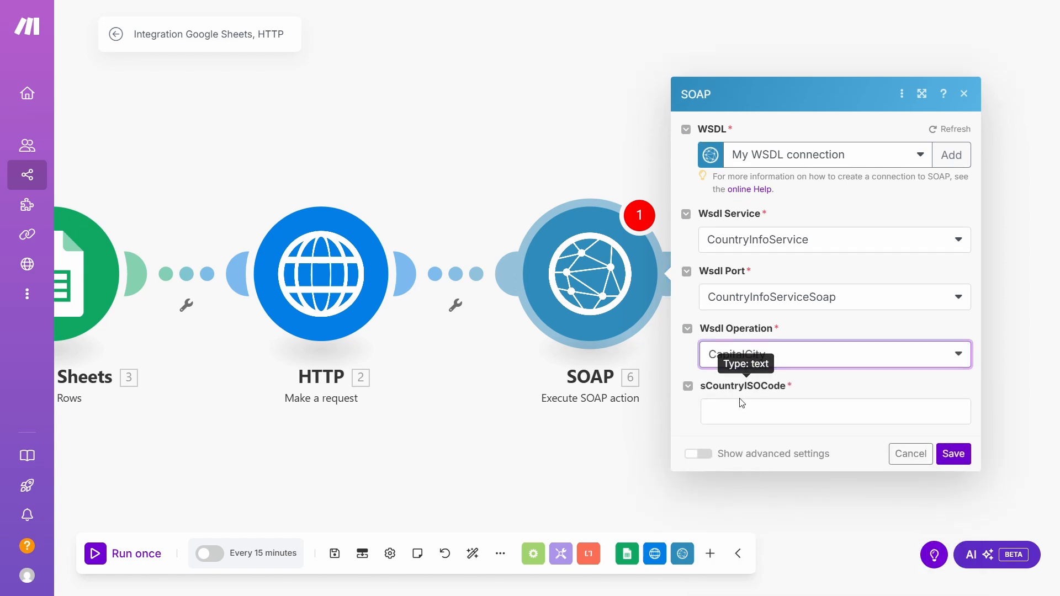
Enter country ISO code US, save, and run only the SOAP module.
click(741, 403)
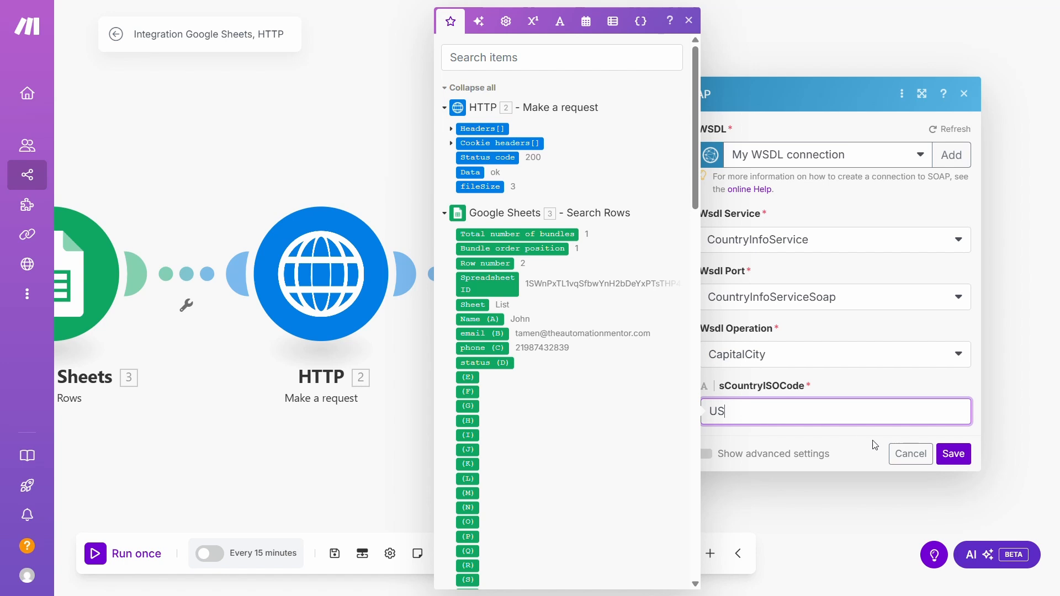
click(948, 456)
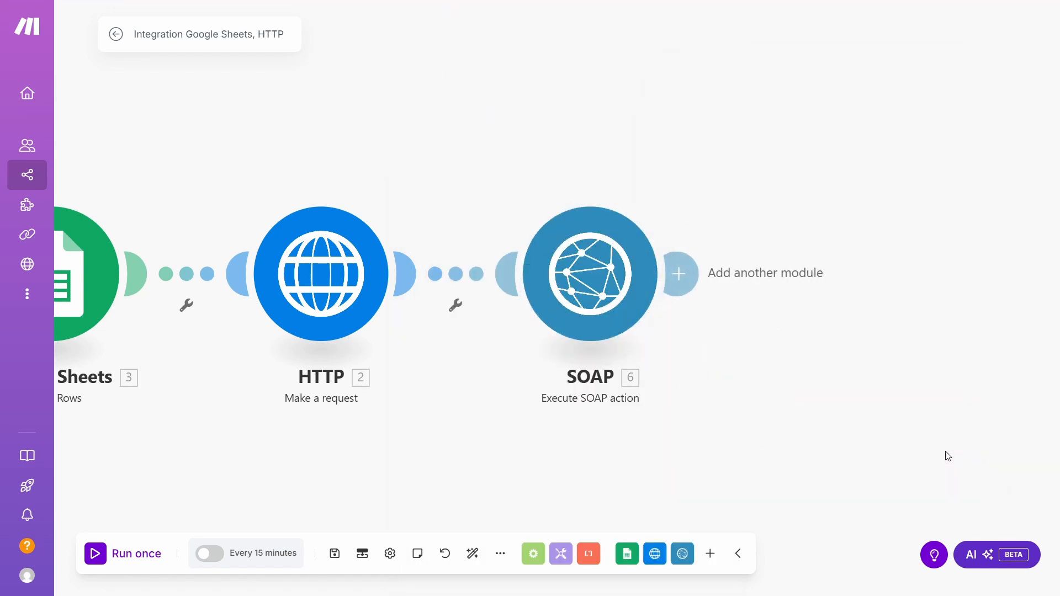
right_click(606, 276)
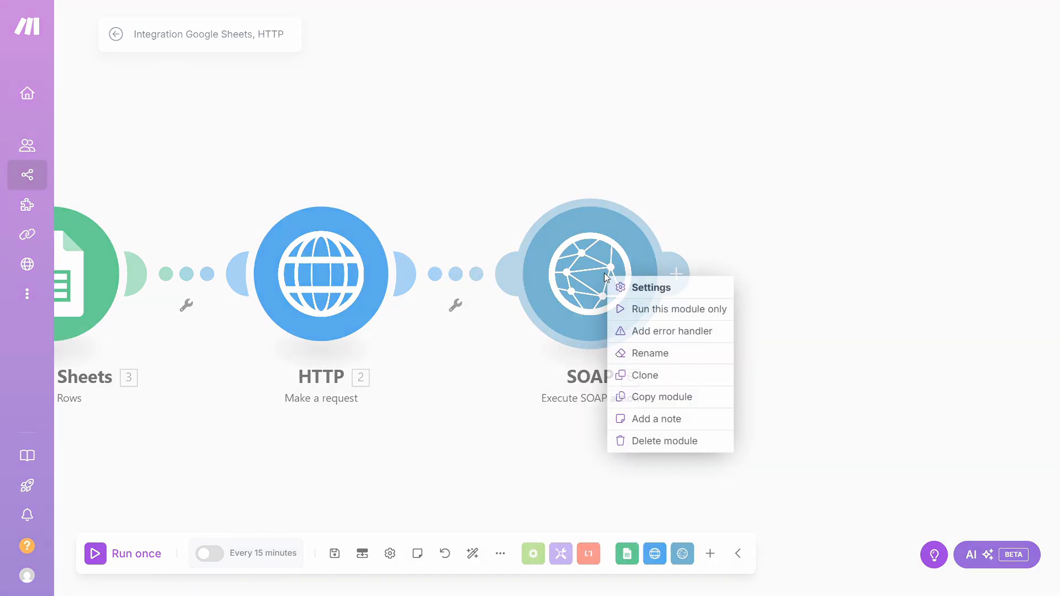
click(635, 309)
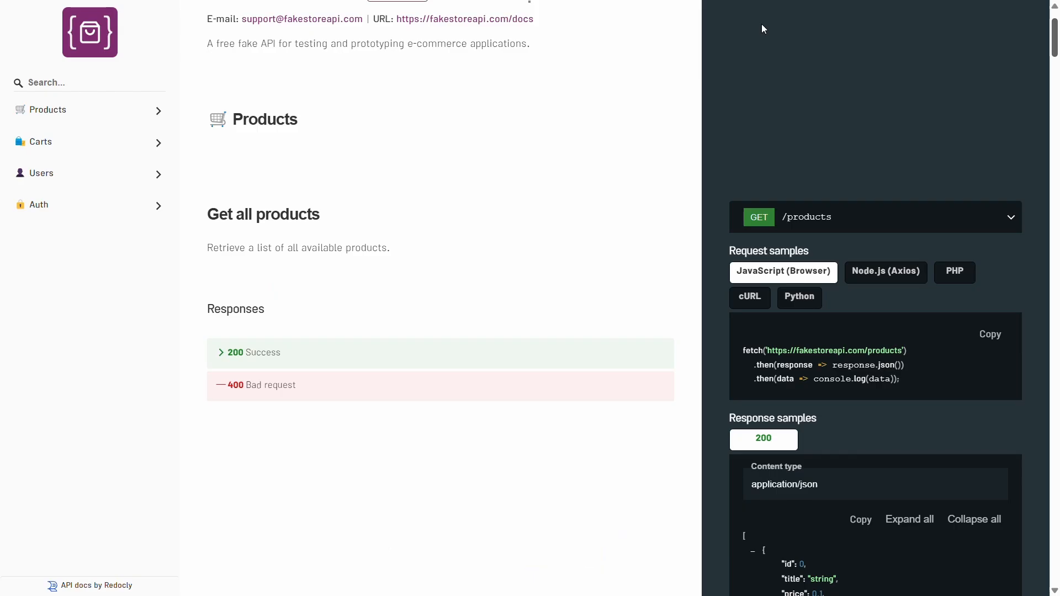
Browse the Get all products cURL and PHP samples, then go to the Add a new product POST /products docs.
scroll(939, 78, down, 3)
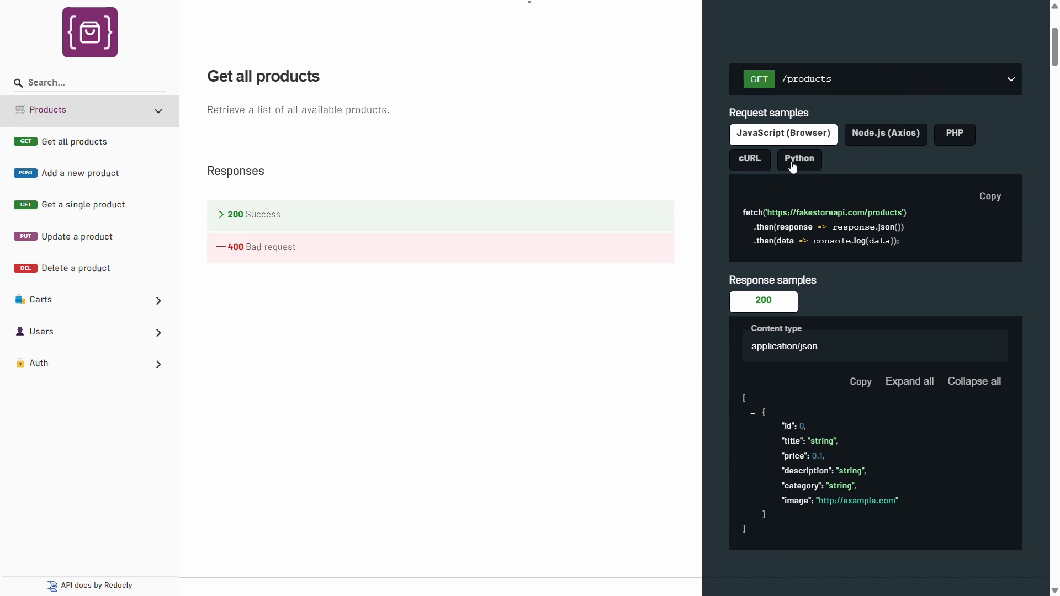
click(751, 161)
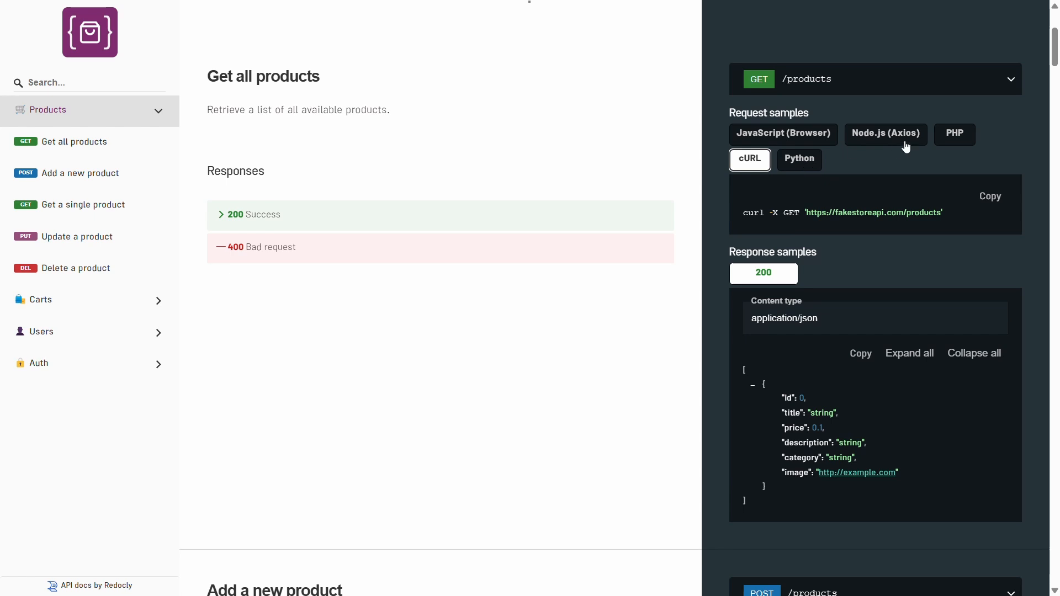
click(941, 137)
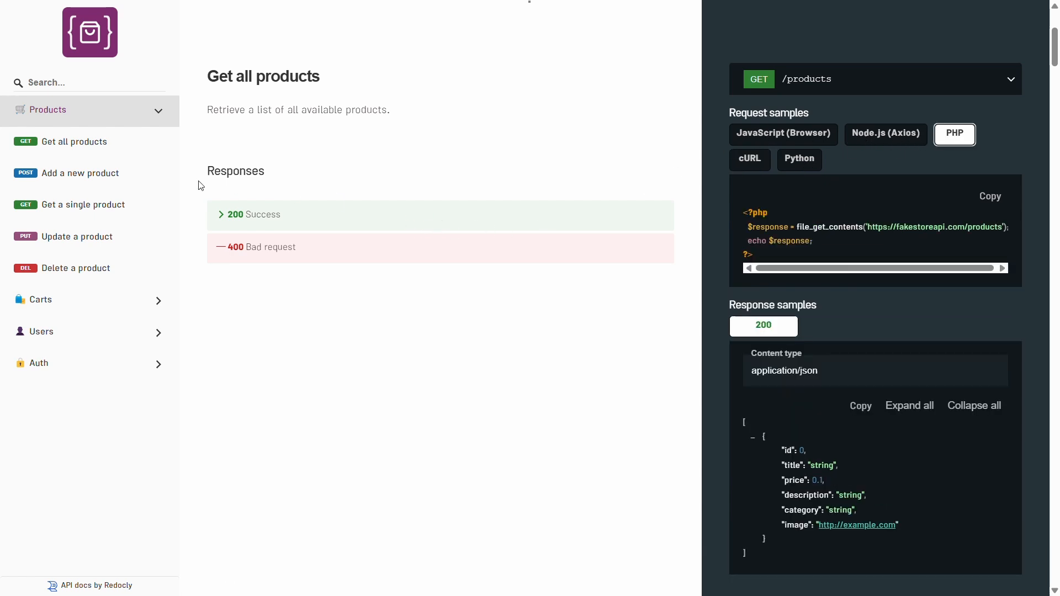
click(113, 169)
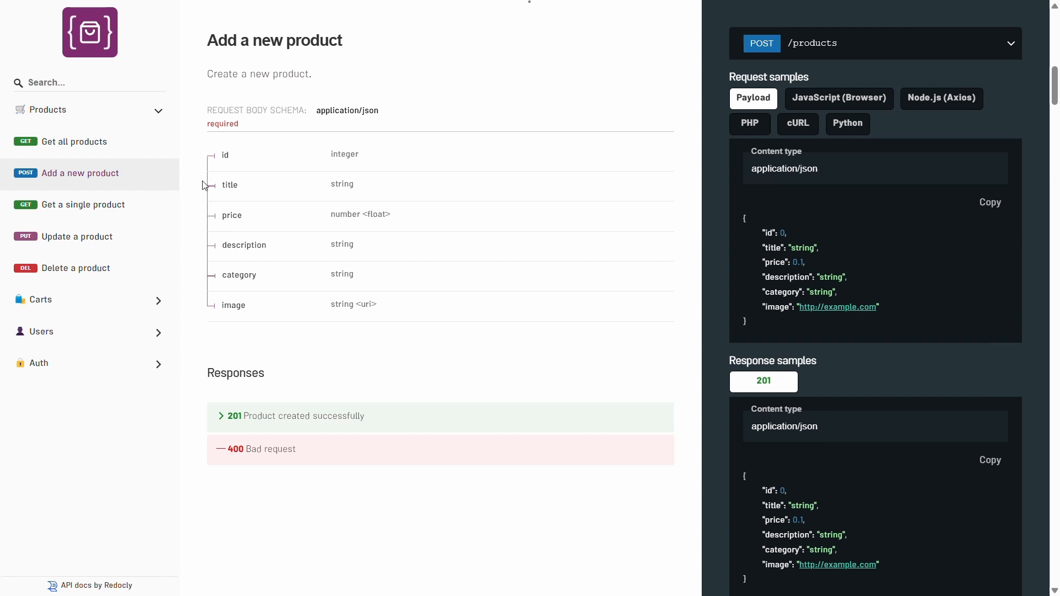